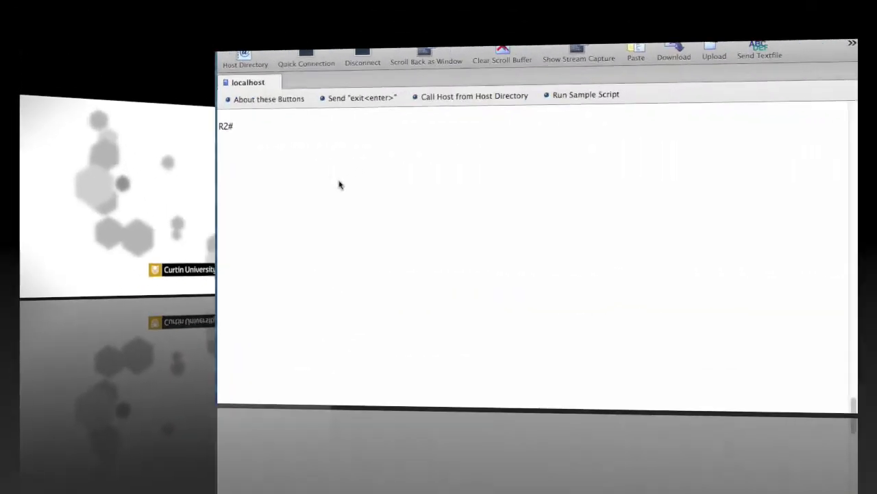
Step: From R2, ping 10.1.1.1 and then 192.168.1.3, clearing the screen between them
type("ping ")
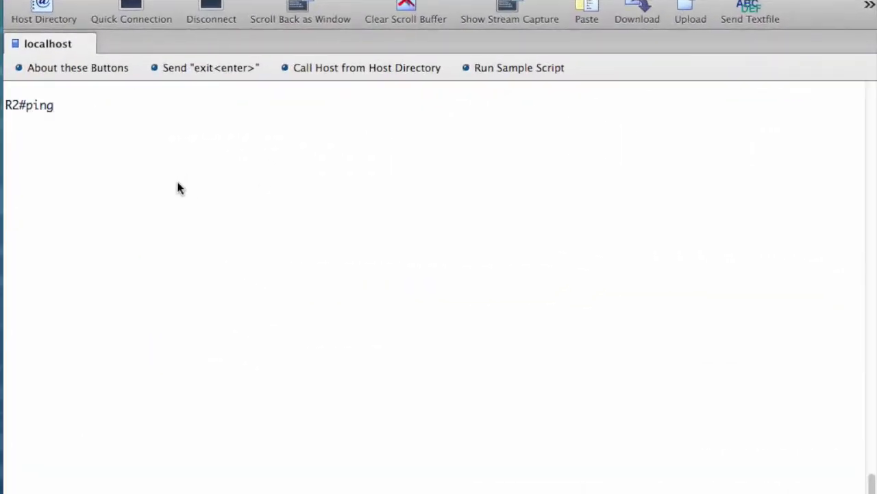
type("10.1.1.1")
key("Return")
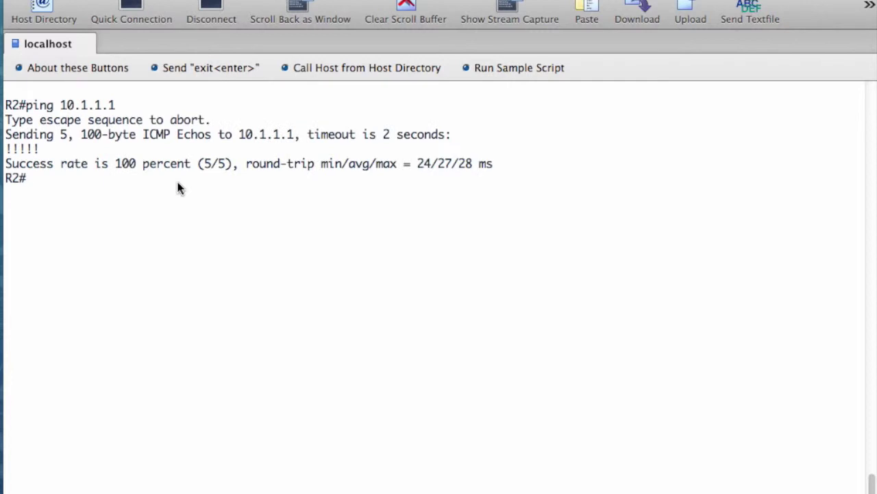
key("super+k")
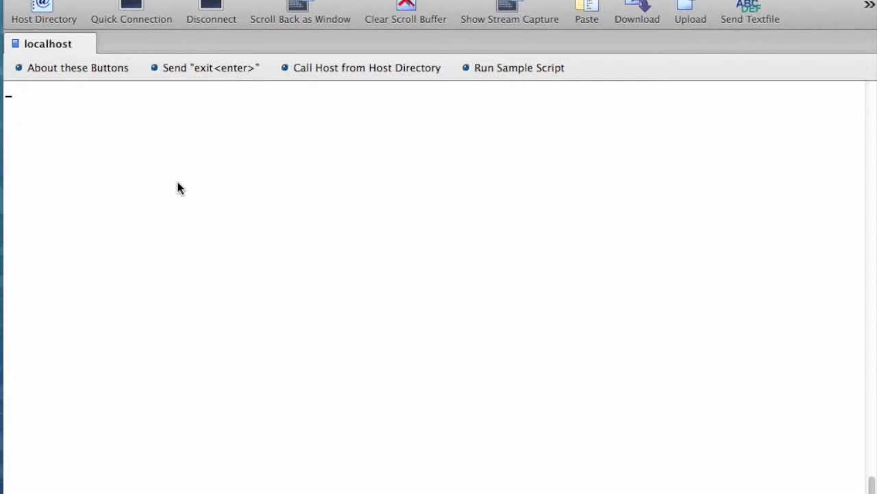
key("Return")
type("ping ")
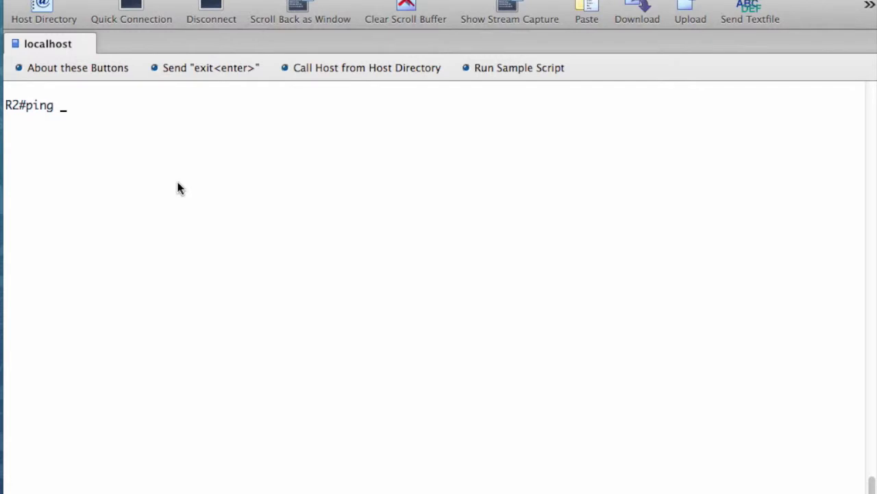
type("192.168.1.")
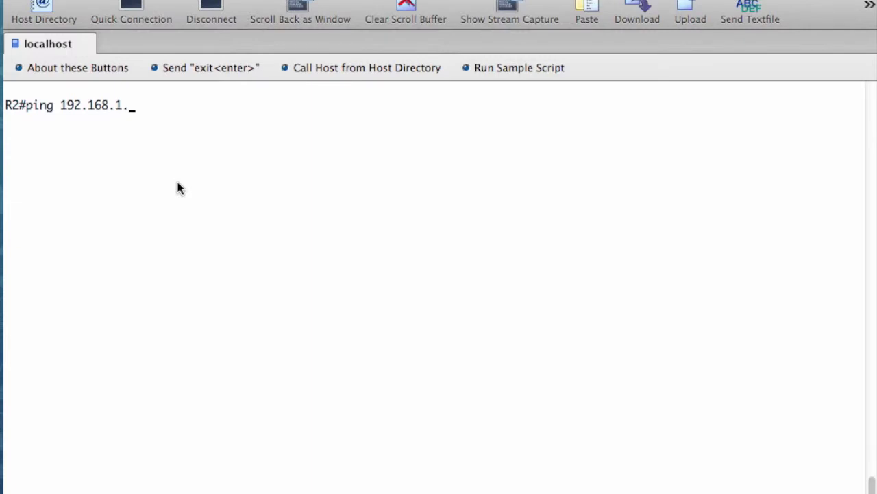
type("3")
key("Return")
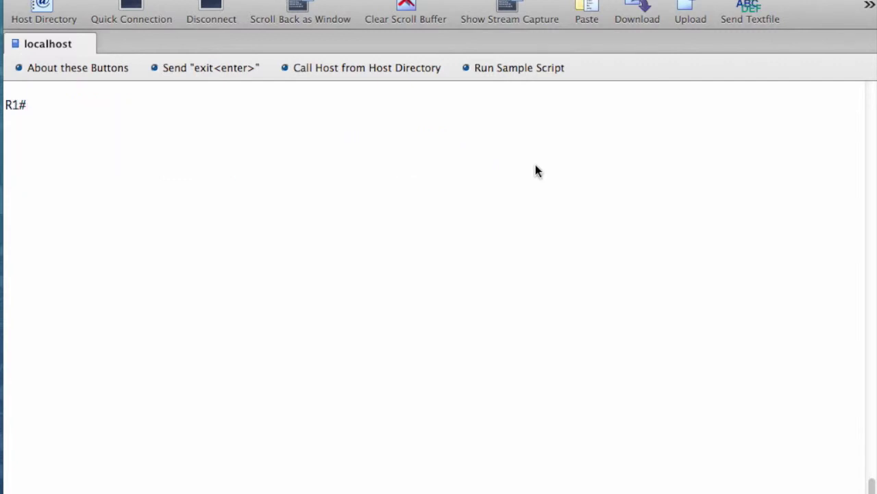
Step: Page through R1's entire running configuration with show run
type("show run")
key("Return")
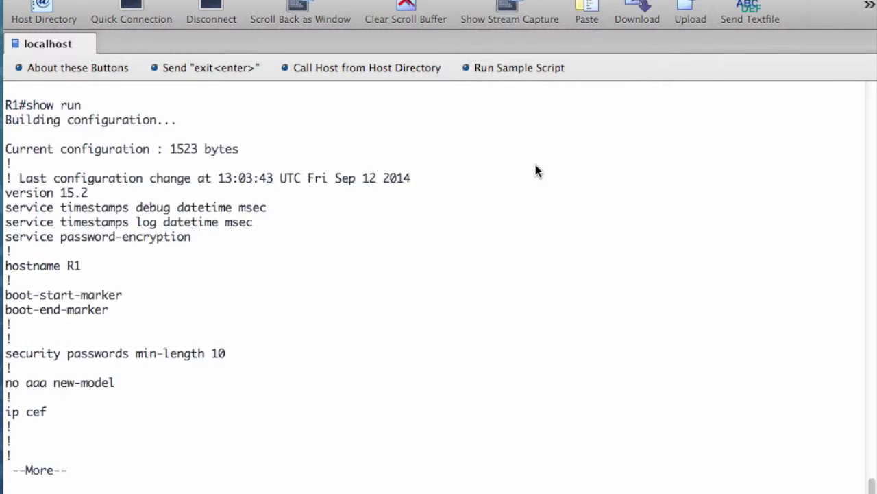
key("space")
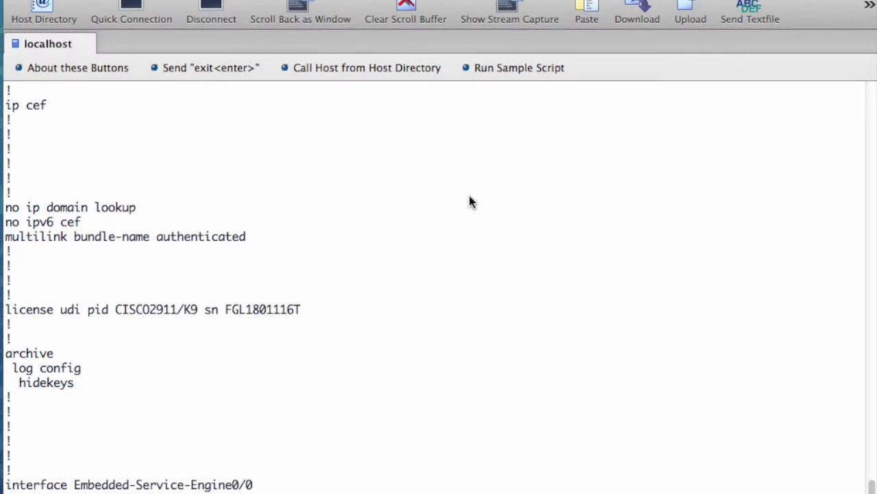
key("space")
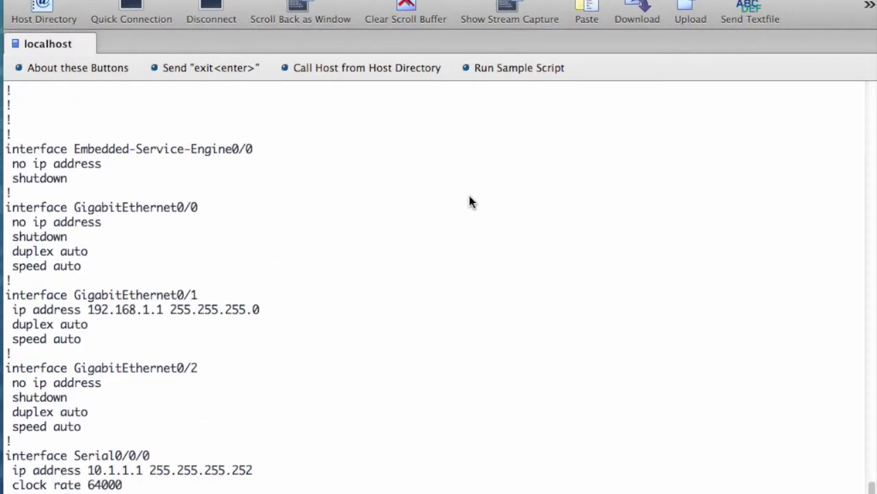
key("space")
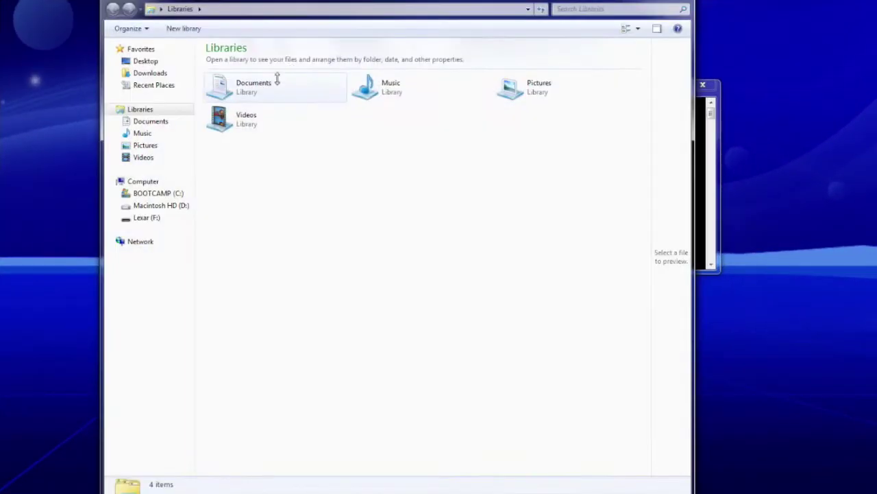
Step: Navigate from BOOTCAMP (C:) through Program Files (x86) and Tftpd32 into the IPS folder
left_click(159, 194)
double_click(247, 122)
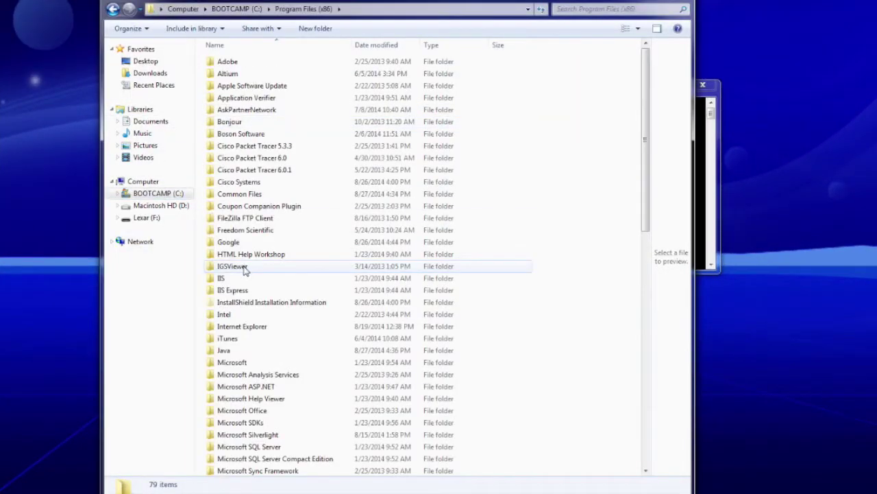
scroll(240, 267, "down", 8)
scroll(236, 267, "down", 5)
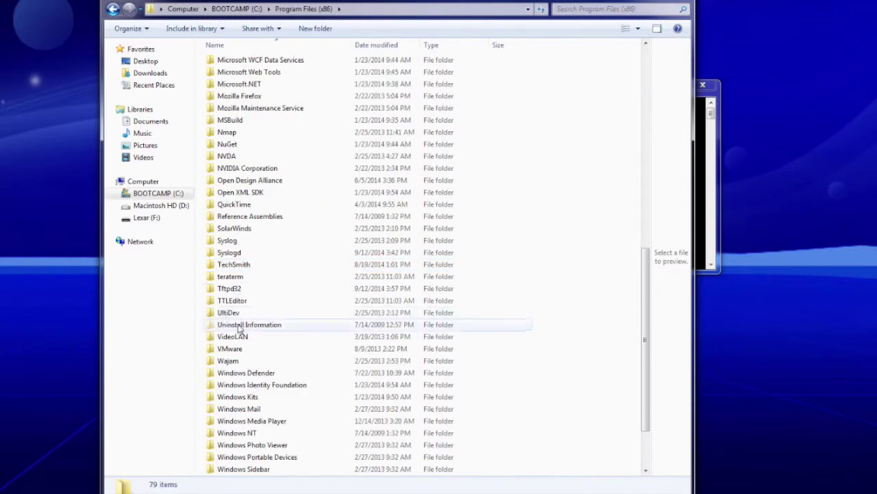
left_click(231, 290)
double_click(231, 290)
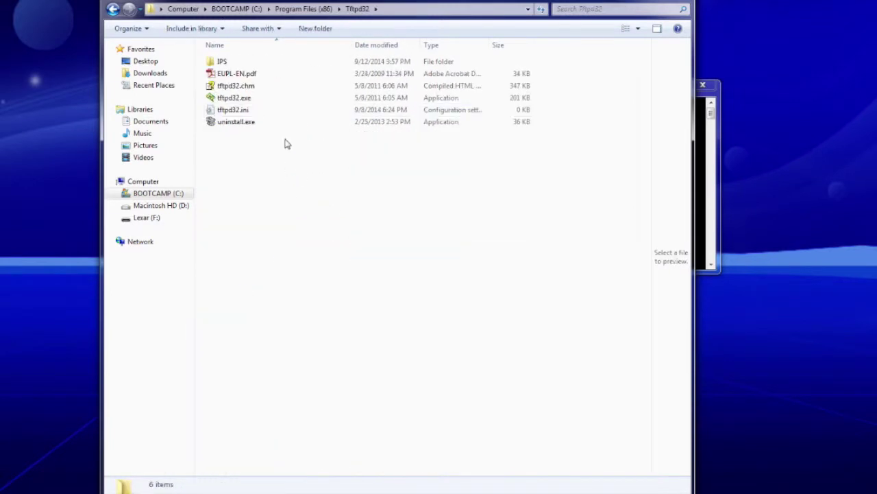
left_click(220, 62)
double_click(220, 61)
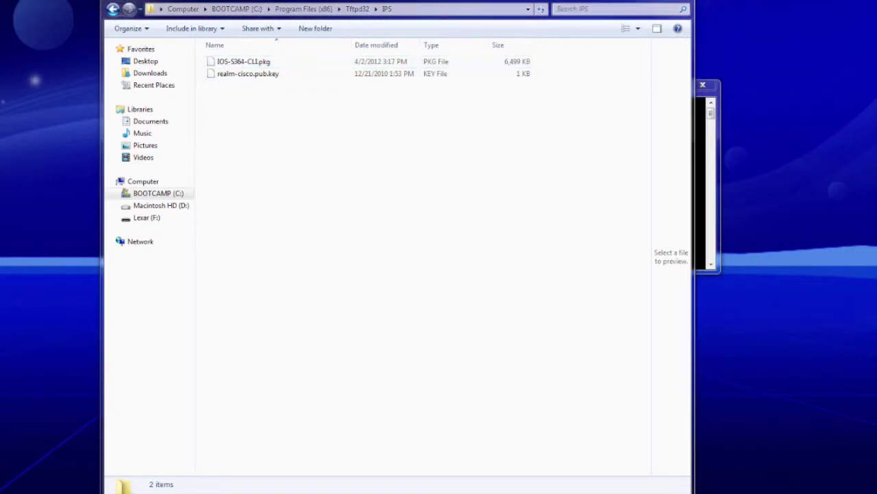
Step: Launch Tftpd32 as administrator from its desktop shortcut
key("alt+F4")
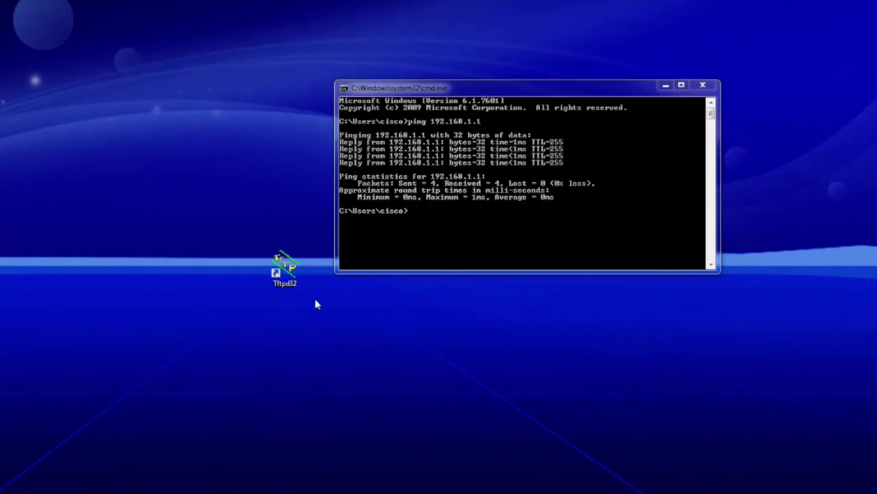
right_click(288, 279)
left_click(318, 314)
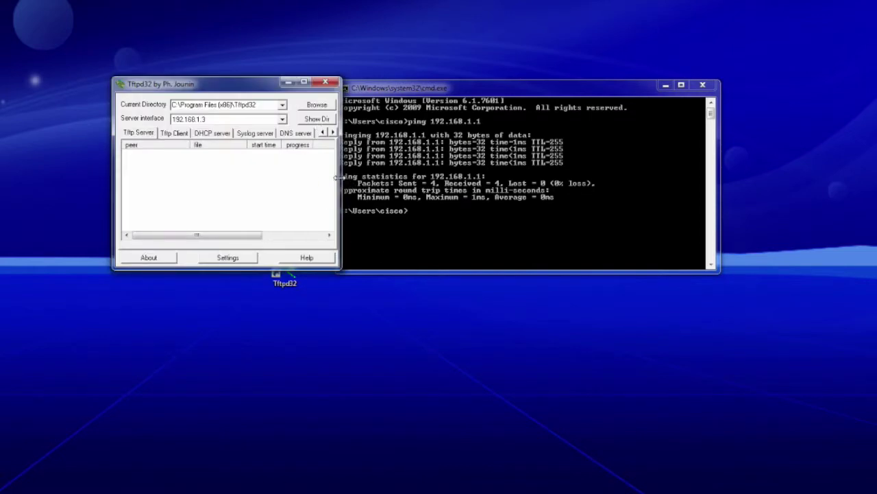
Step: Set Tftpd32's current directory to C:\Program Files (x86)\Tftpd32\IPS
left_click(438, 103)
left_click(308, 257)
scroll(316, 264, "down", 2)
scroll(319, 265, "down", 8)
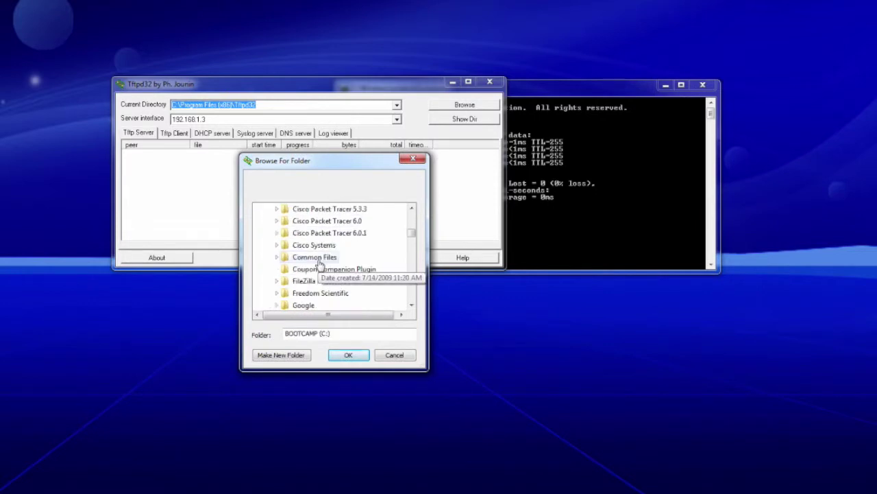
scroll(320, 266, "down", 8)
left_click(320, 304)
scroll(315, 278, "down", 2)
left_click(303, 234)
left_click(351, 355)
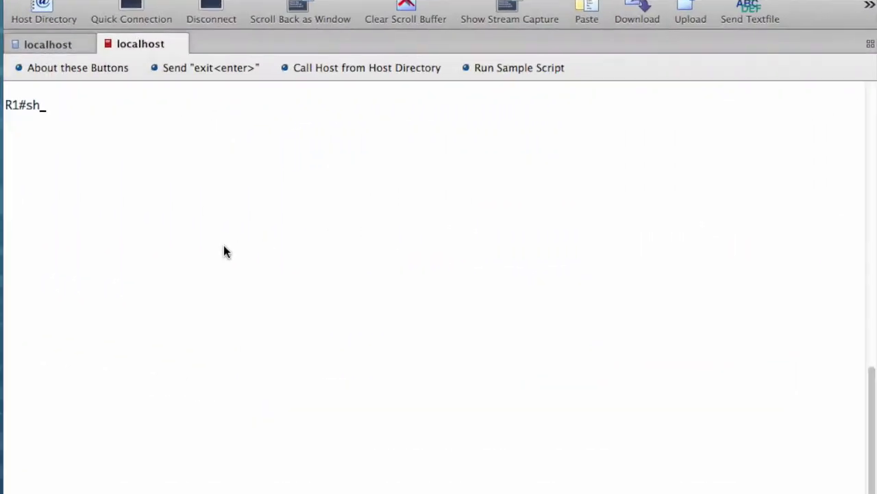
Step: List R1's flash, create the ipsdir directory, then list flash again to verify it
type("ow flash")
key("Return")
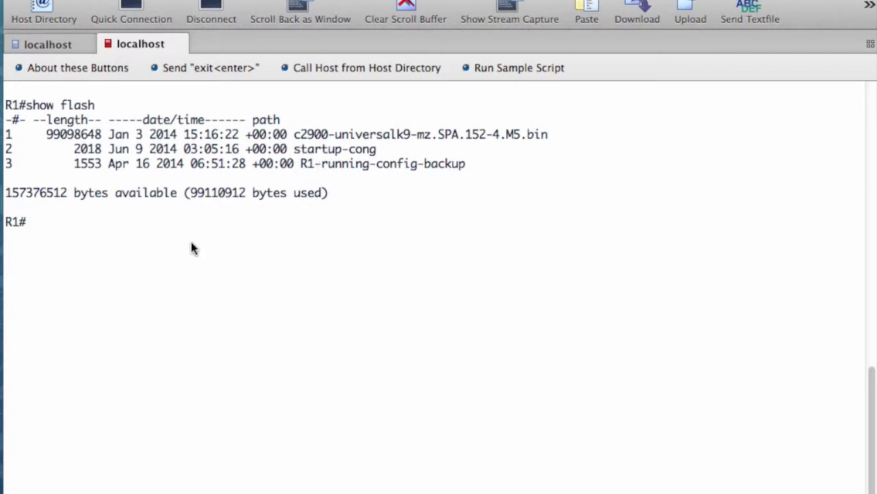
type("mkdir ipsdir")
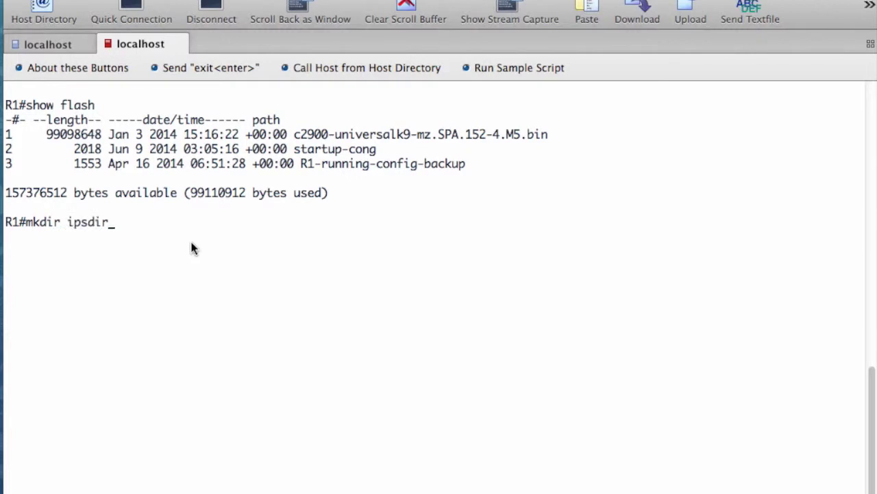
key("Return")
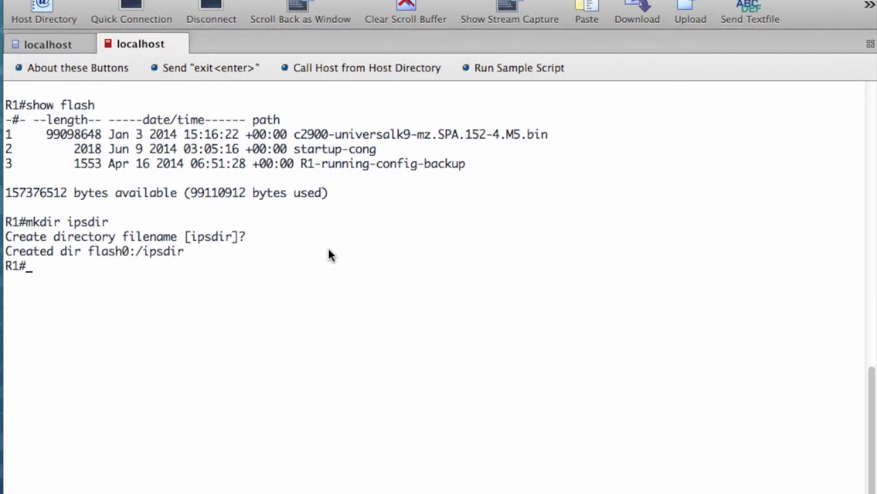
type("show flash")
key("Return")
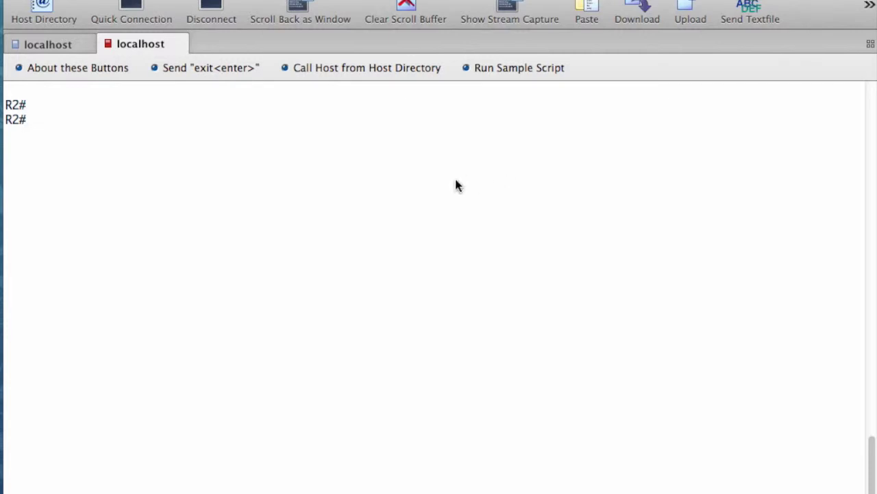
Step: On R2, delete flash:ccpexp with /force /recursive, checking show flash before and after
type("show flash:")
key("Return")
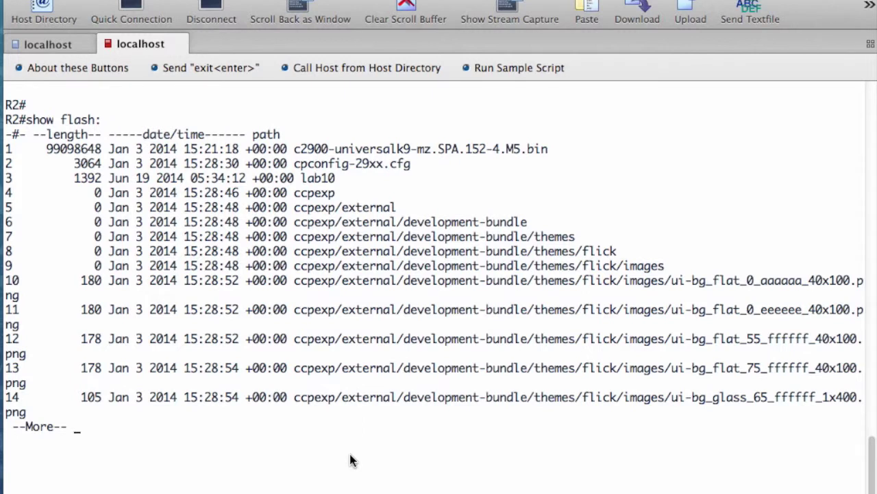
type("q")
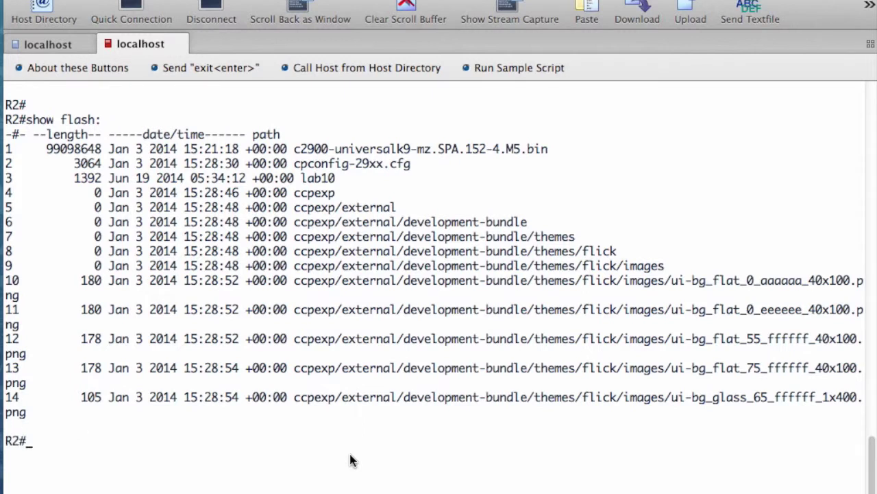
type("delete /fo")
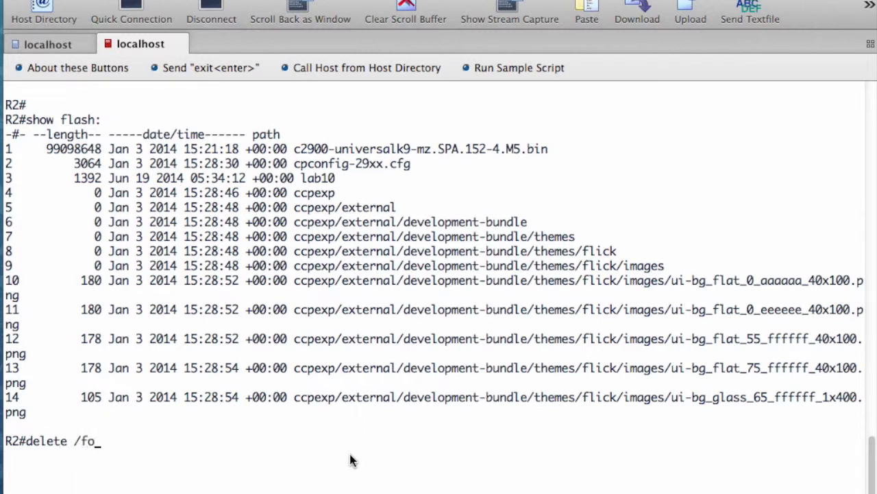
type("rce /recurs")
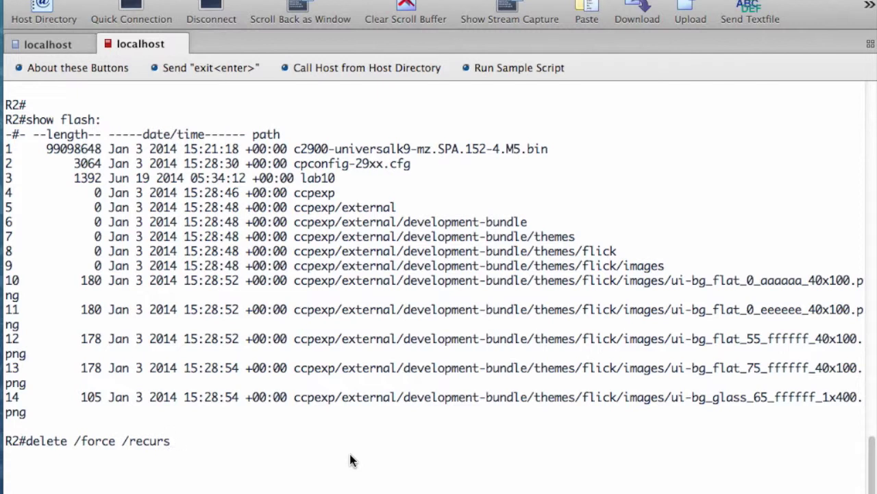
type("ive flash:cc")
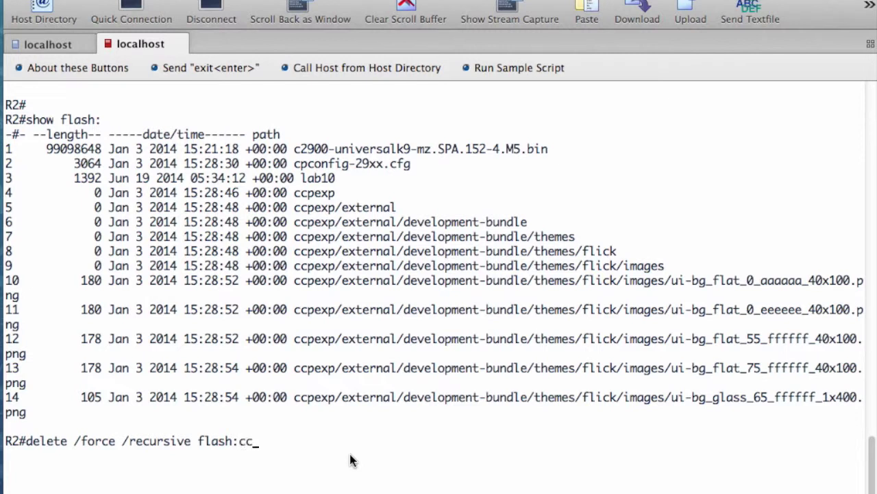
type("pexp")
key("Return")
key("Return")
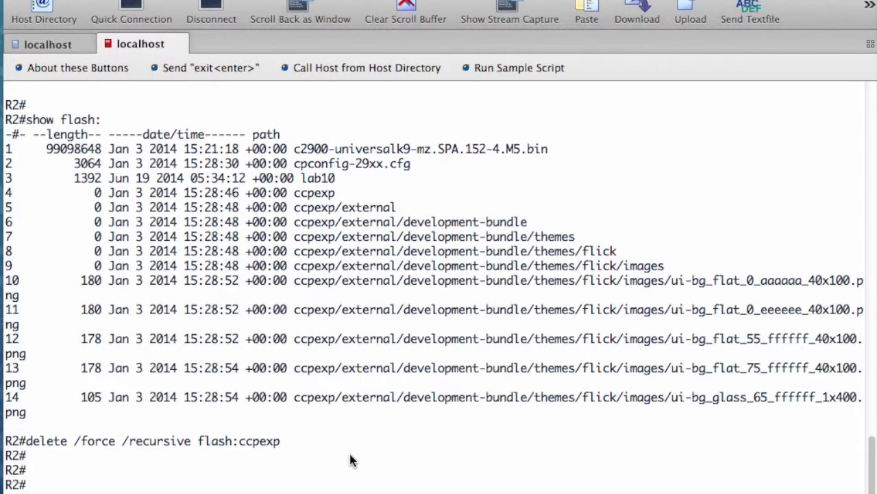
type("show flash")
key("Return")
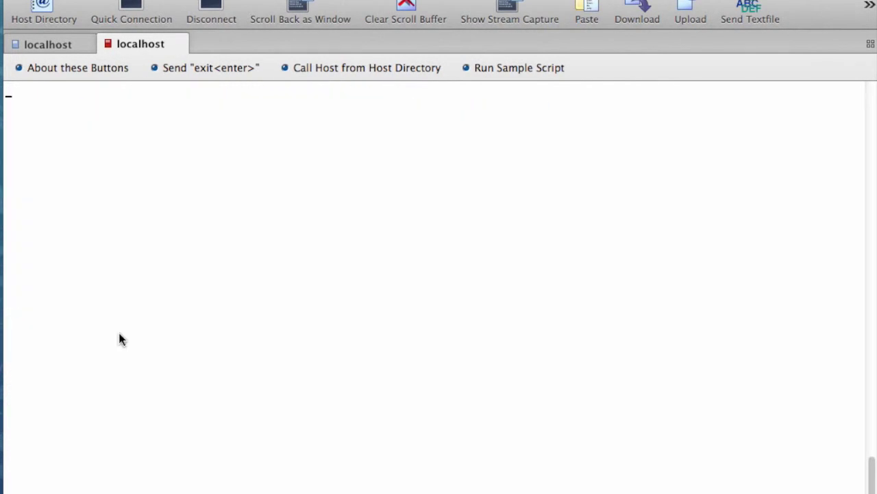
key("Return")
Step: List R1's flash with dir flash:, then list flash:ipsdir to confirm it is empty
type("dir flash")
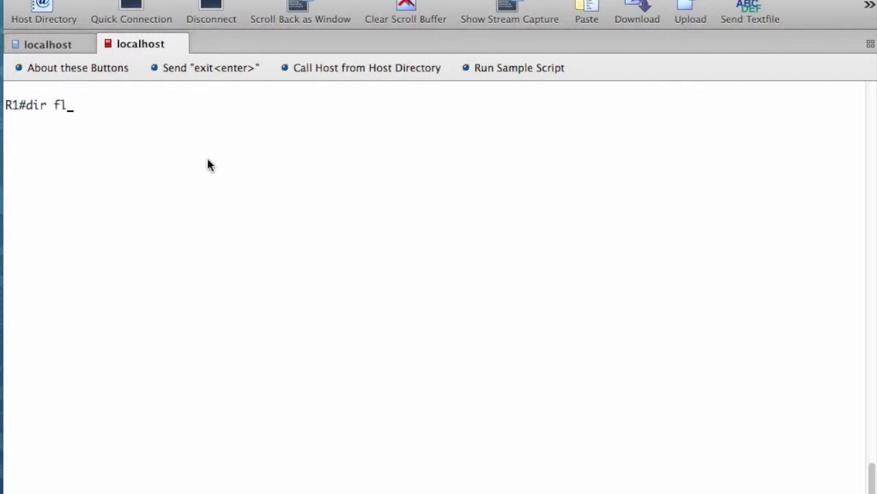
type(":")
key("Return")
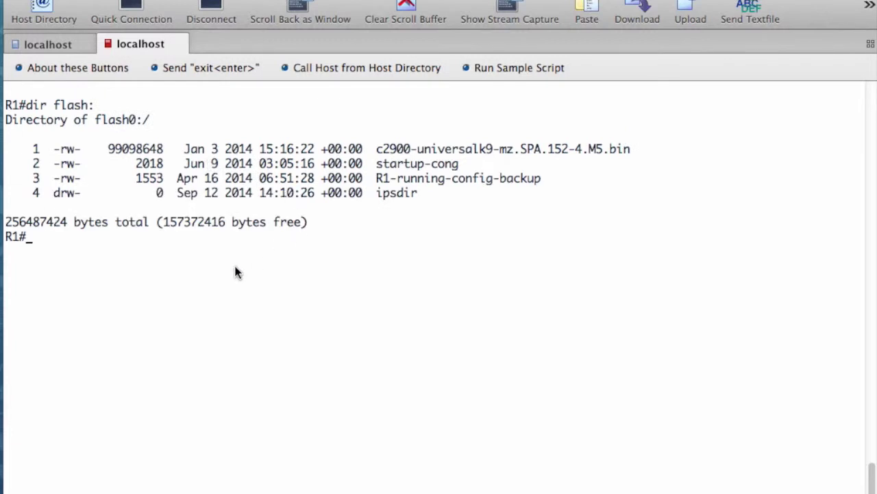
key("Up")
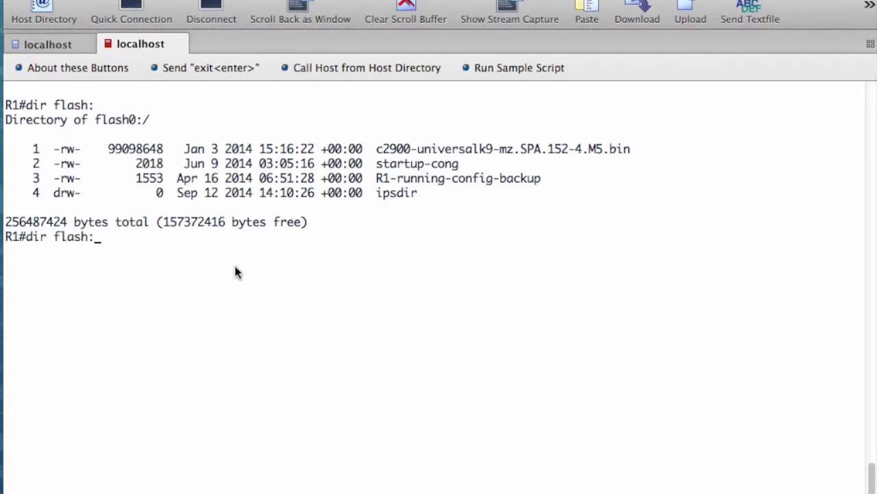
type("ipsdir")
key("Return")
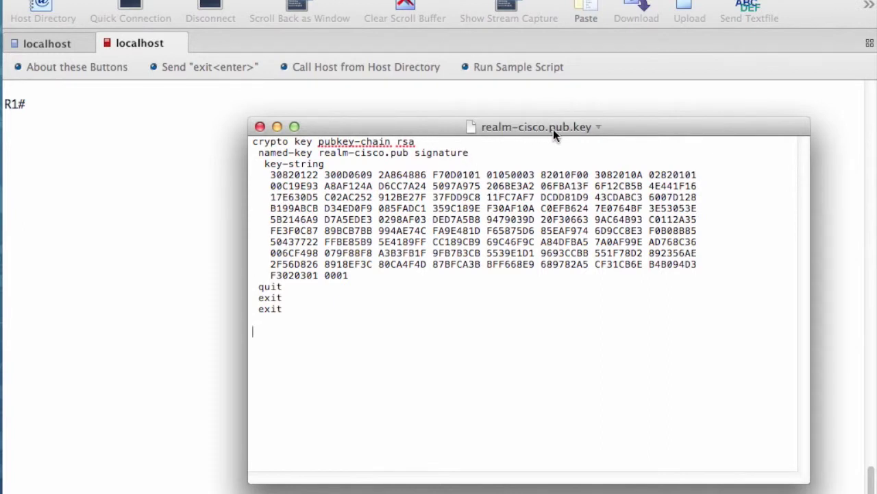
Step: Copy the crypto key pubkey-chain rsa commands from realm-cisco.pub.key and return to ZOC
left_click_drag(253, 142, 290, 310)
right_click(295, 214)
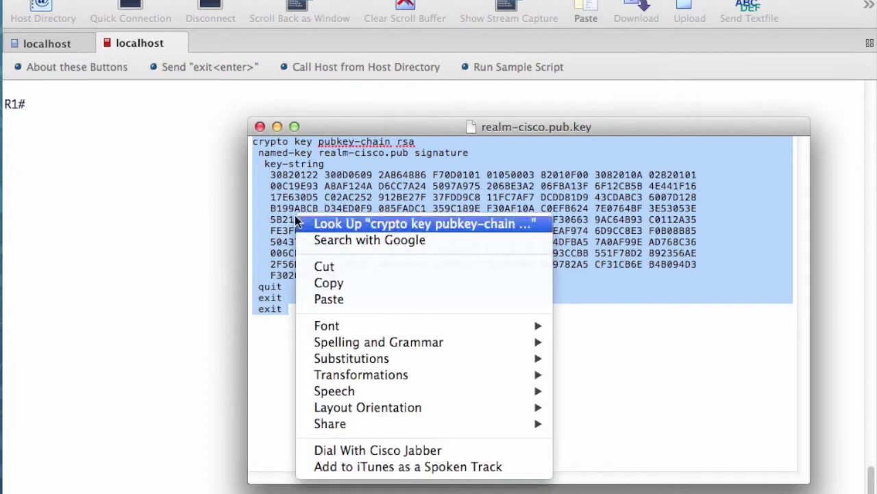
left_click(340, 283)
left_click(113, 155)
Step: In R1's config t mode, paste the realm-cisco.pub key commands, then exit and clear the screen
type("config t")
key("Return")
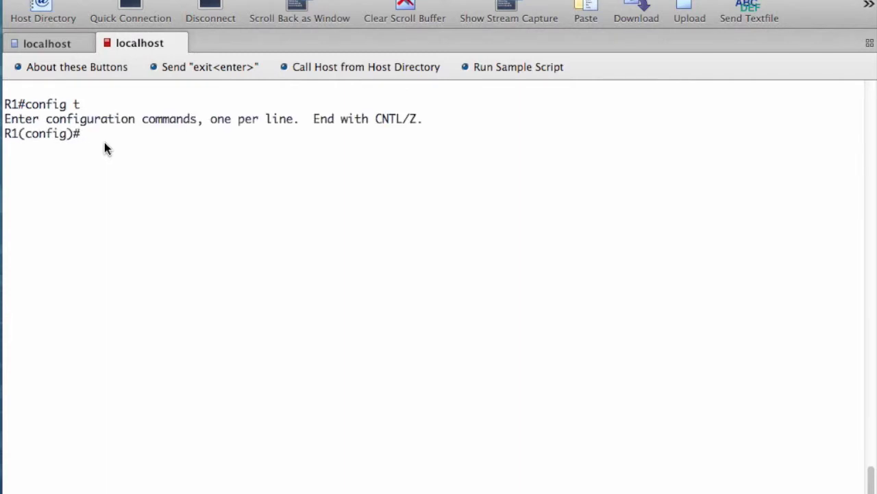
right_click(104, 142)
left_click(81, 174)
key("super+v")
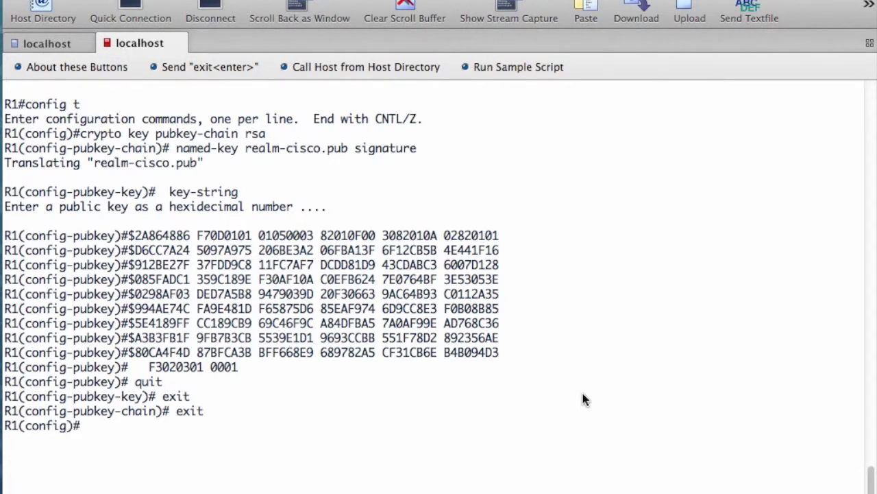
type("exit")
key("Return")
key("super+k")
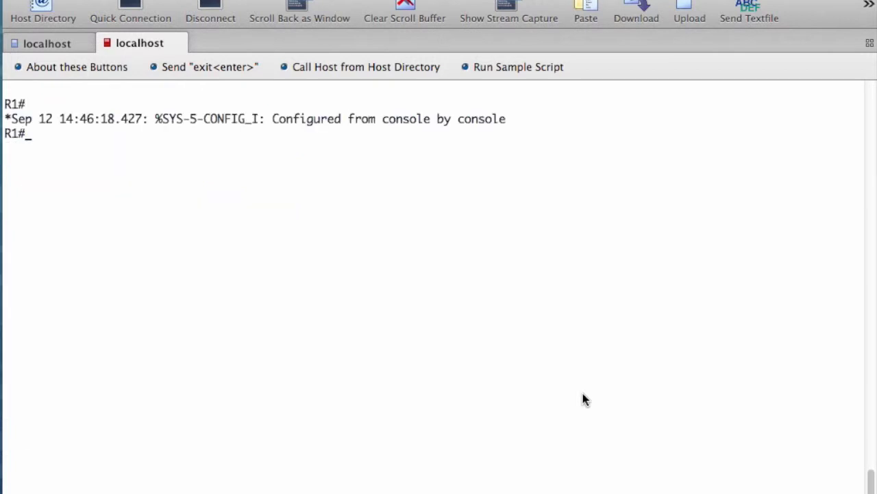
Step: Run show run on R1 and scroll to the crypto key pubkey-chain block with the key-string
type("show run")
key("Return")
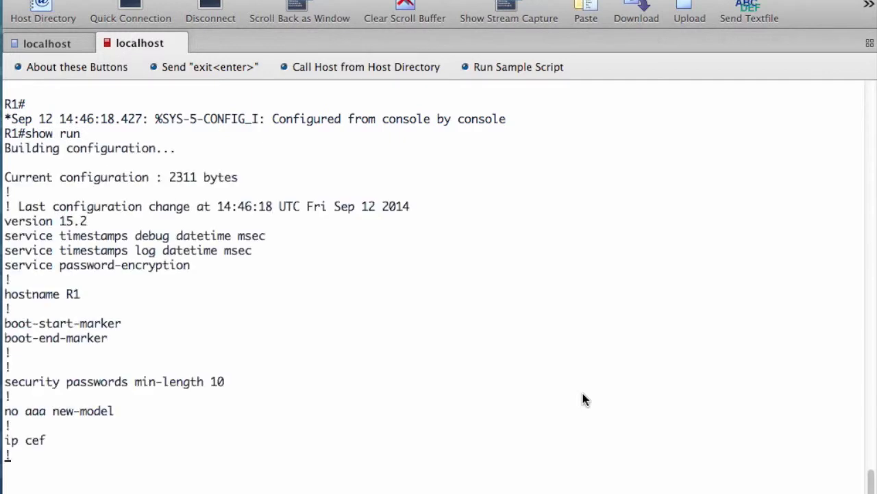
scroll(275, 271, "down", 5)
scroll(275, 272, "down", 3)
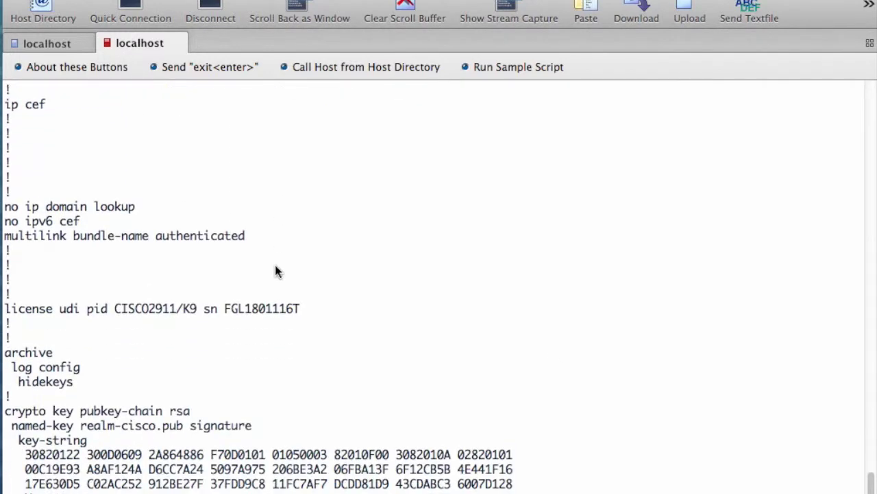
scroll(237, 345, "down", 10)
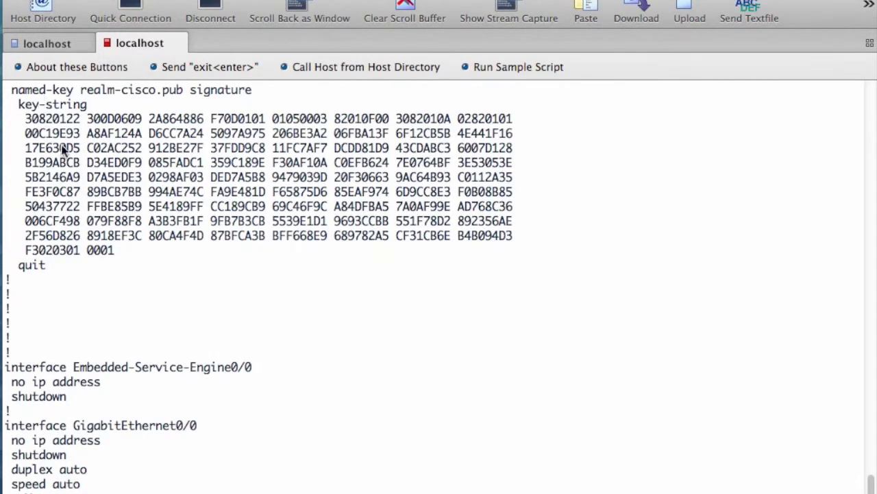
scroll(137, 236, "up", 5)
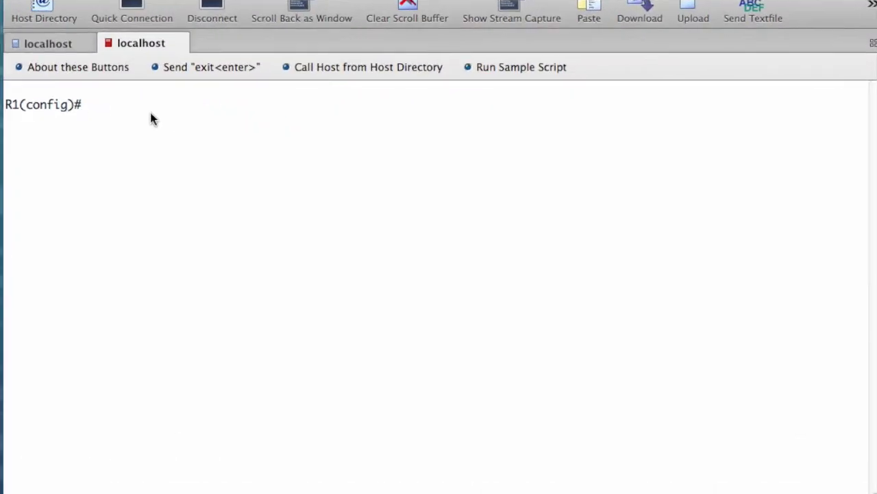
Step: Create IPS rule iosips, then query the options for 'ip ips name ips list ?'
type("ip ips name iosips")
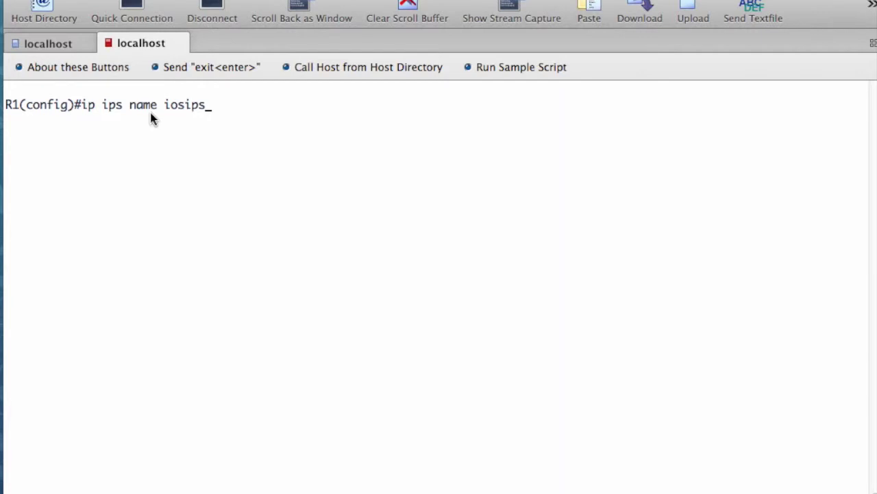
key("Return")
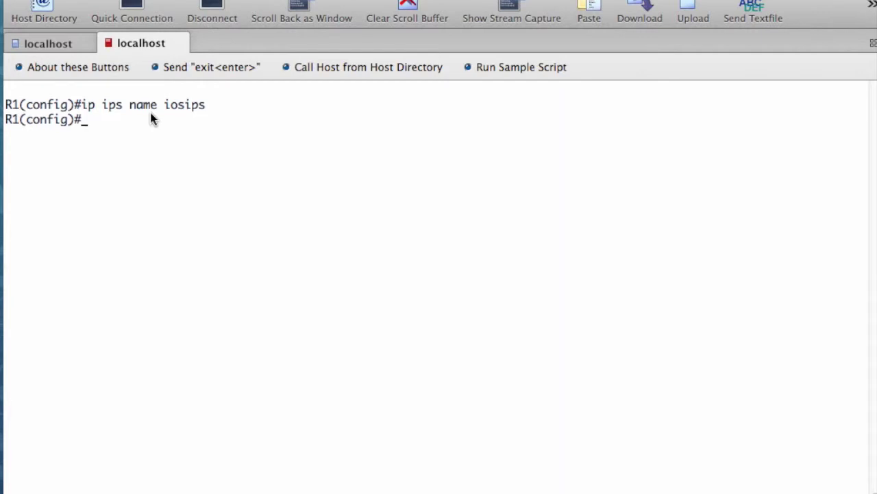
key("Up")
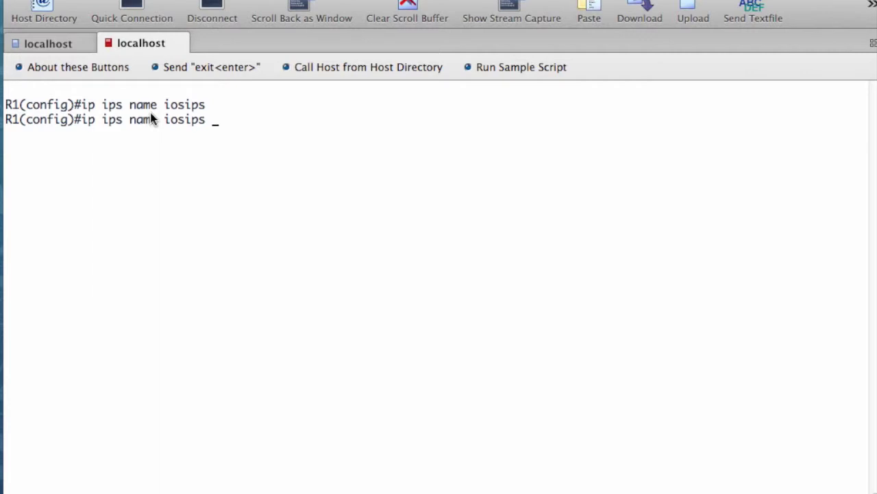
key("BackSpace")
key("BackSpace")
key("BackSpace")
key("BackSpace")
key("BackSpace")
key("BackSpace")
type("ps list ?")
key("Return")
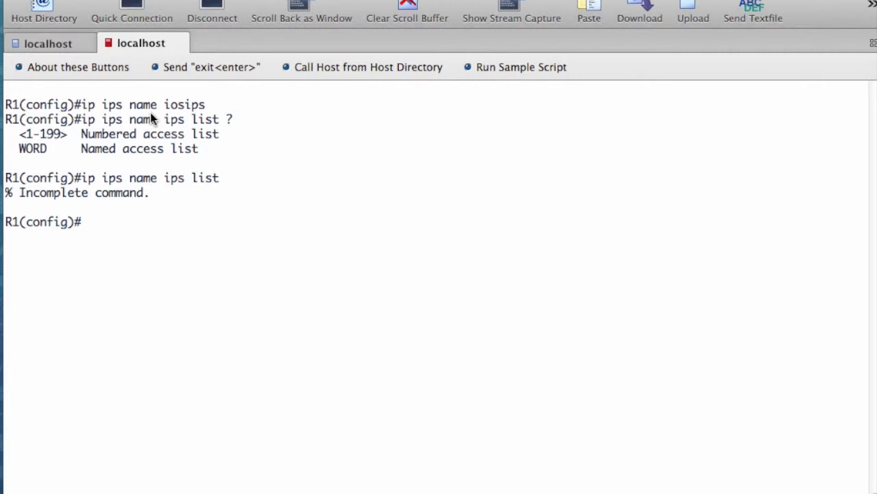
Step: Set the IPS config location to flash:ipsdir and erase the stray characters at the prompt
type("ip ips config lo")
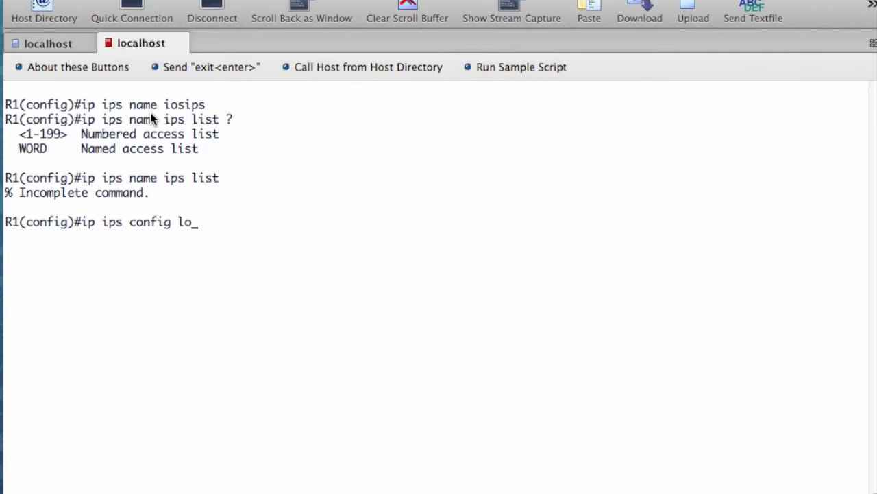
type("c")
key("Tab")
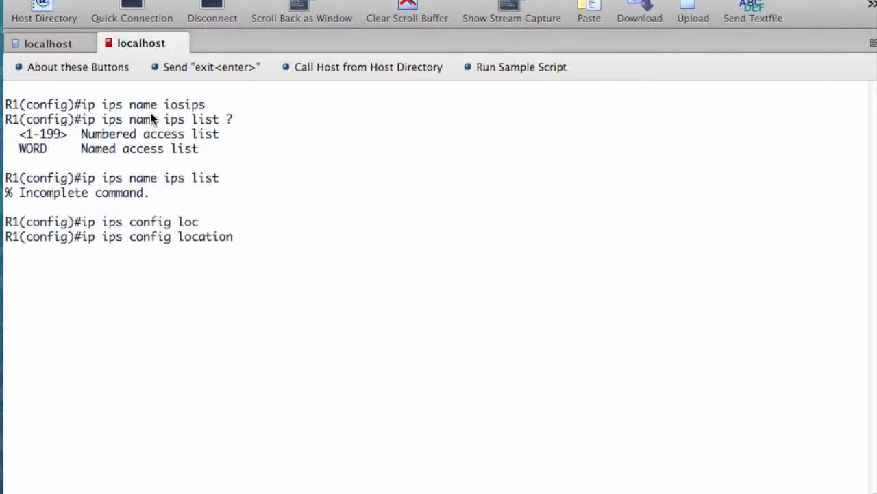
type("flash:ipsdir")
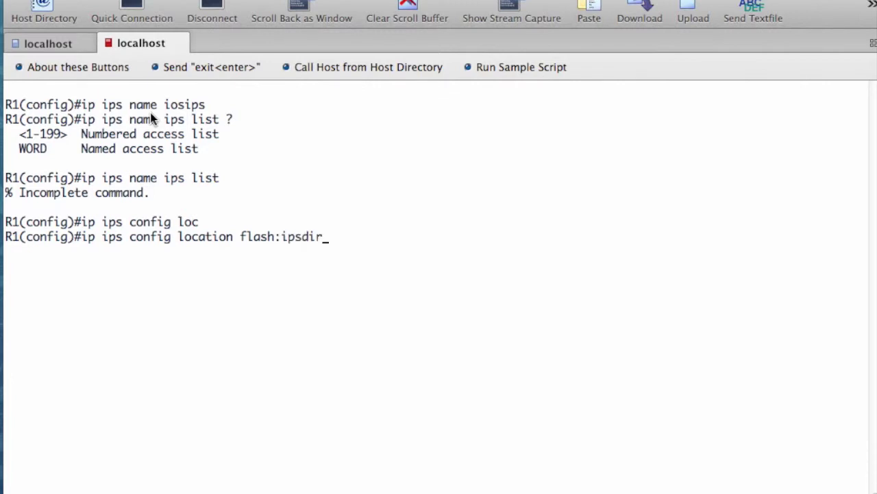
key("Return")
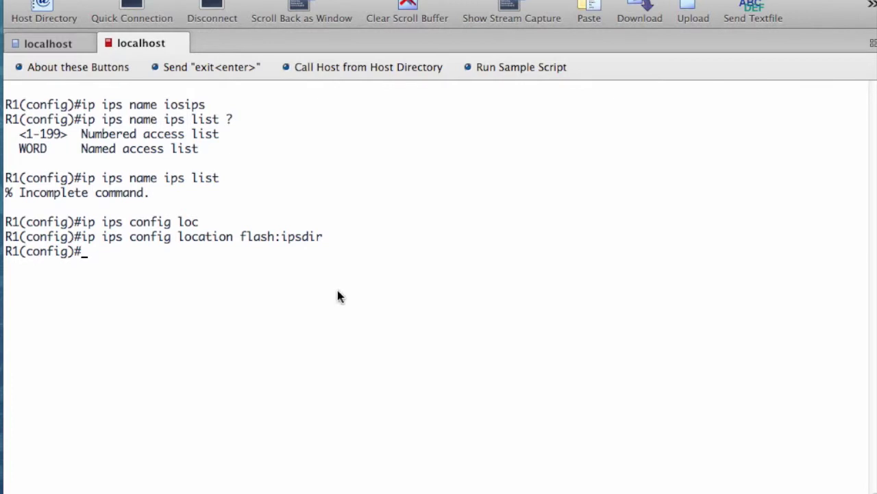
type("ip http server")
Step: Enable the router's HTTP server and SDEE notification of IPS events
key("Return")
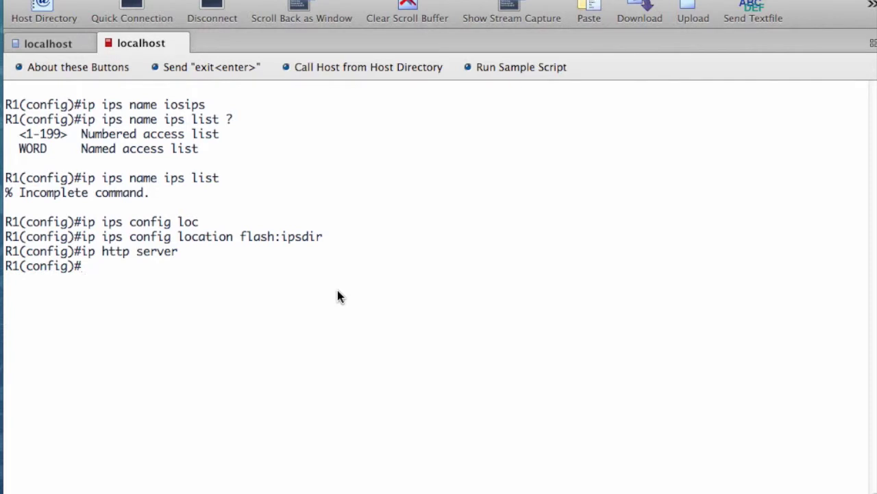
type("ip ips not")
key("Tab")
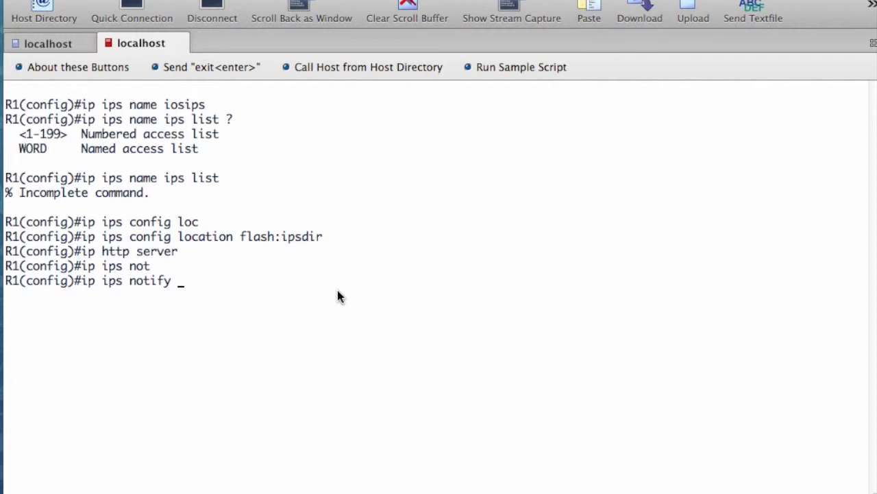
type("sdee")
key("Return")
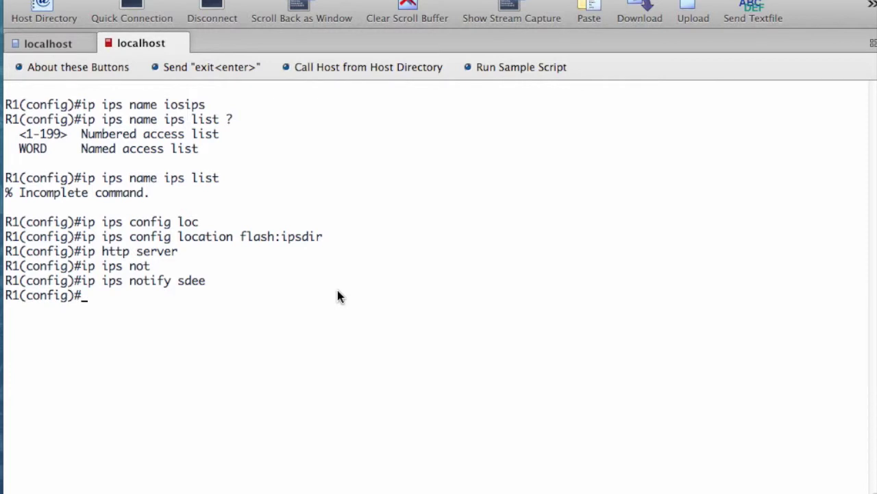
Step: Enable syslog notification of IPS events with ip ips notify log
type("ip ips not")
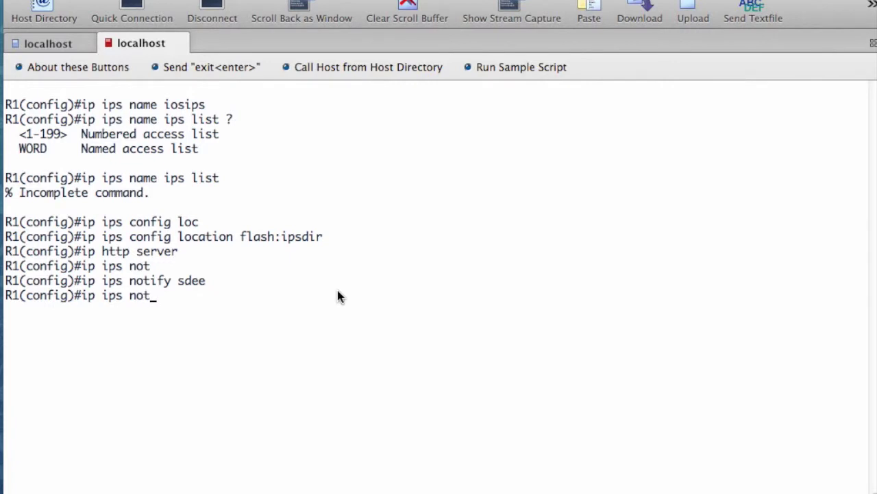
key("Tab")
type("l")
key("BackSpace")
type("log")
key("Return")
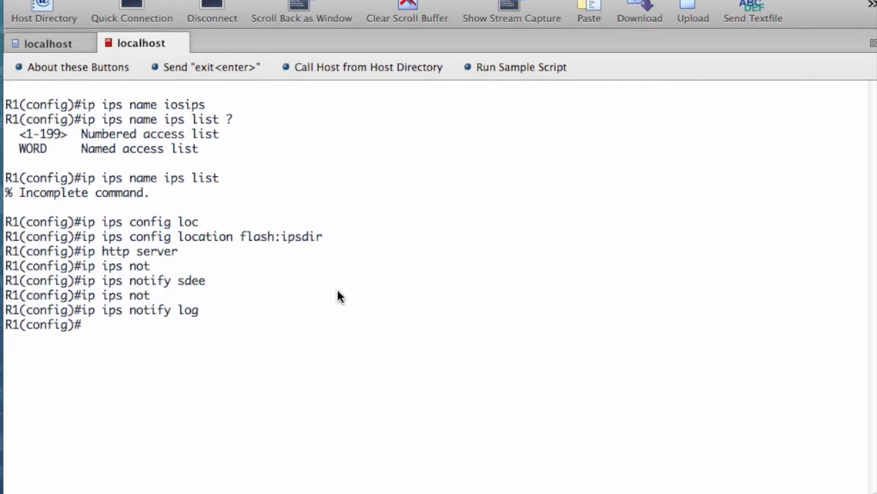
Step: Return to privileged mode and set the clock to 15:25:00 12 September 2014
type("exit")
key("Return")
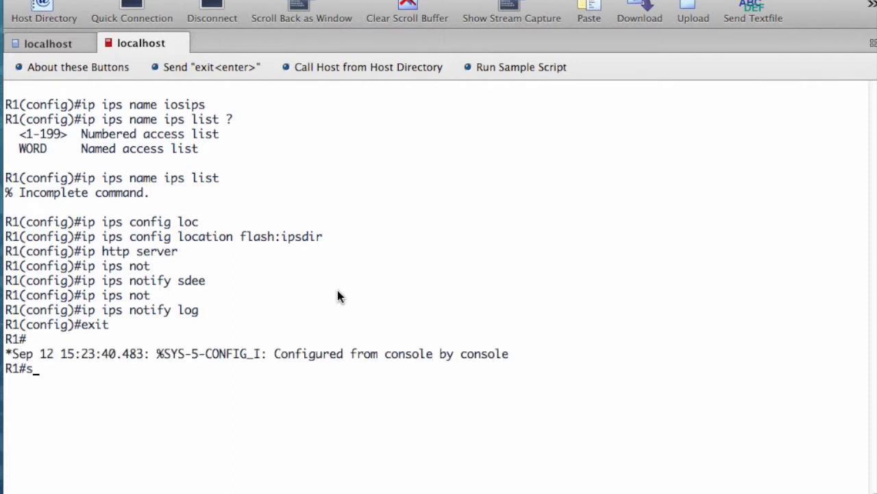
type("clo")
key("Tab")
type("set")
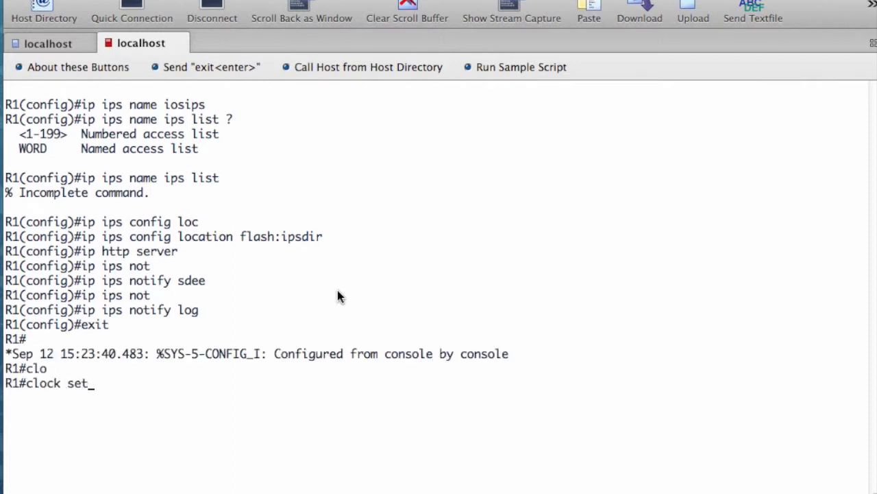
type(" 15:25:00 12 S")
key("BackSpace")
type("september 2014")
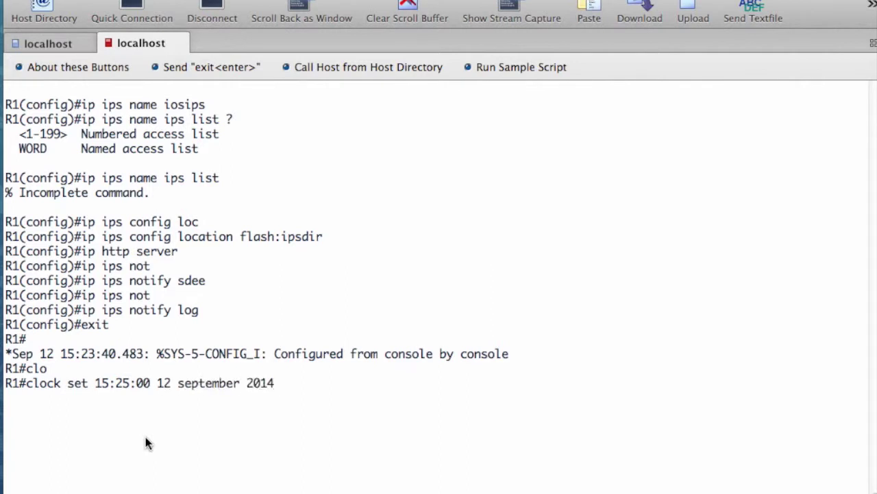
key("Return")
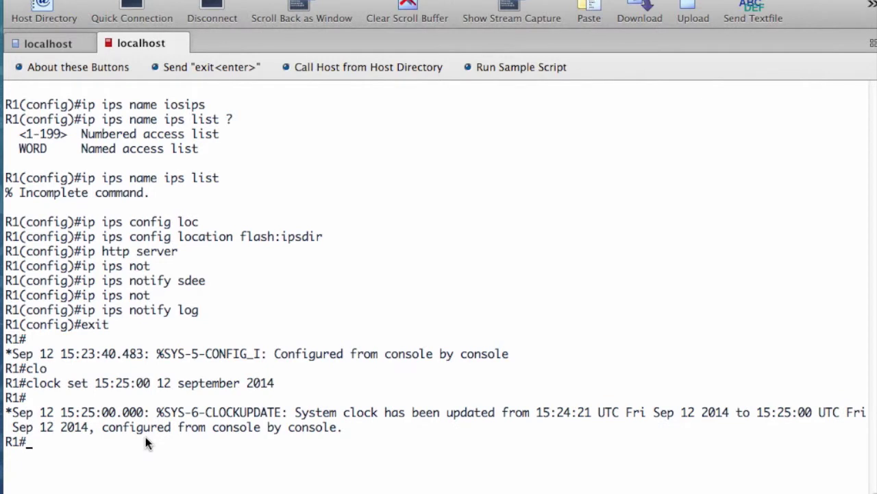
Step: Re-enter global configuration mode with config t and clear the terminal screen
type("config t")
key("Return")
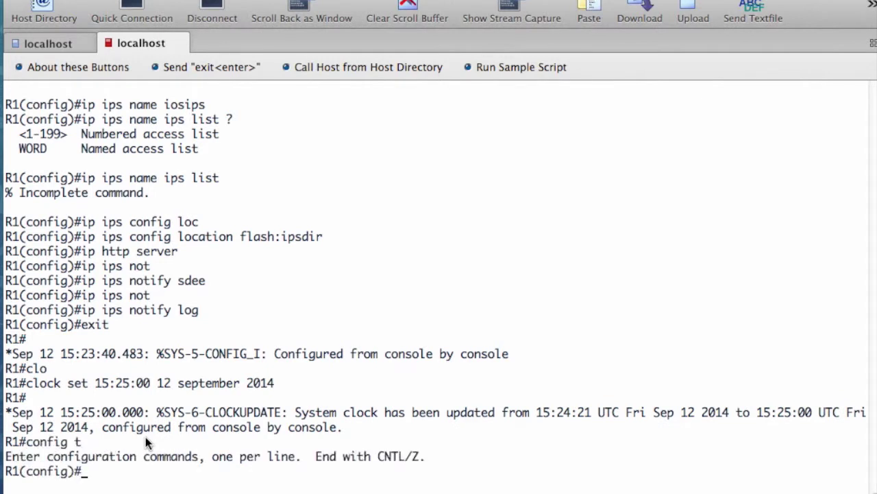
key("super+k")
key("Return")
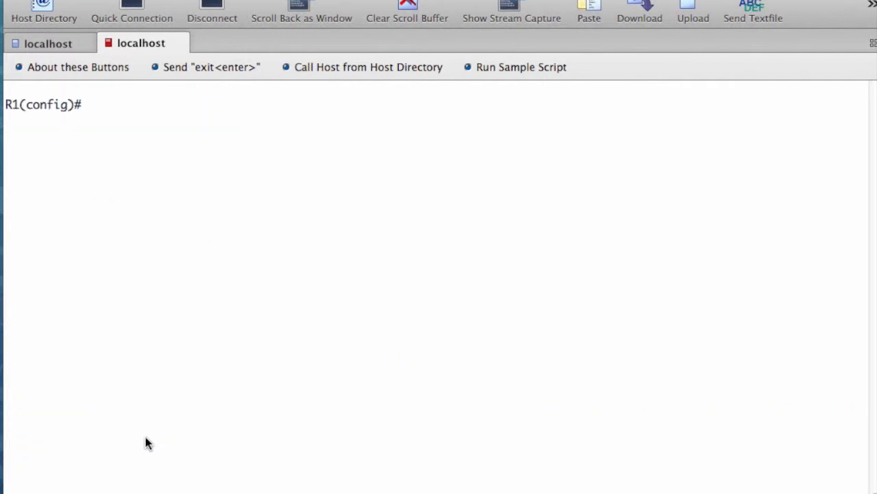
Step: Timestamp log messages with datetime and milliseconds
type("service ti")
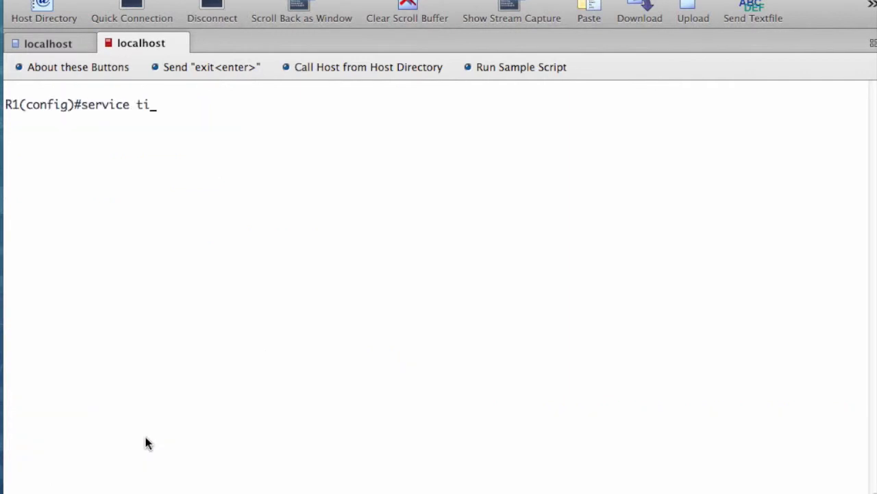
type("me")
key("Tab")
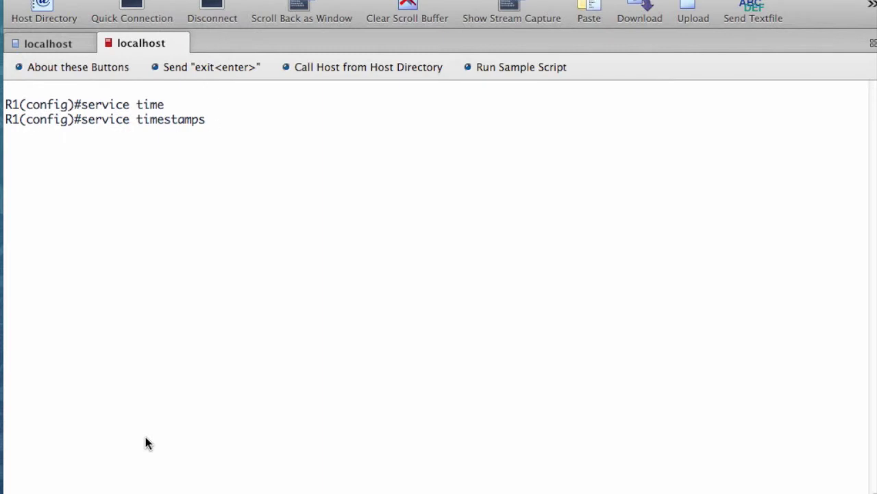
type("log dat")
key("Tab")
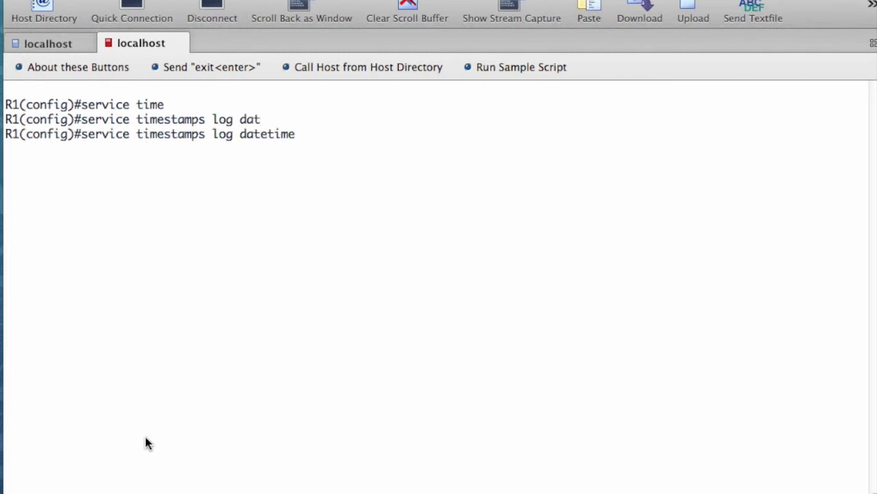
type("msec")
key("Return")
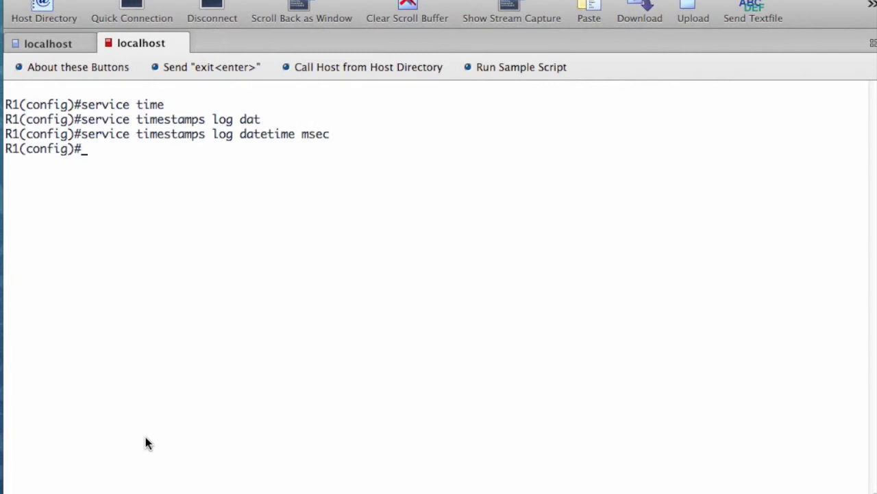
Step: Send logs to syslog host 192.168.1.3 and page through the show logging output
type("logging 192.168.1.3")
key("Return")
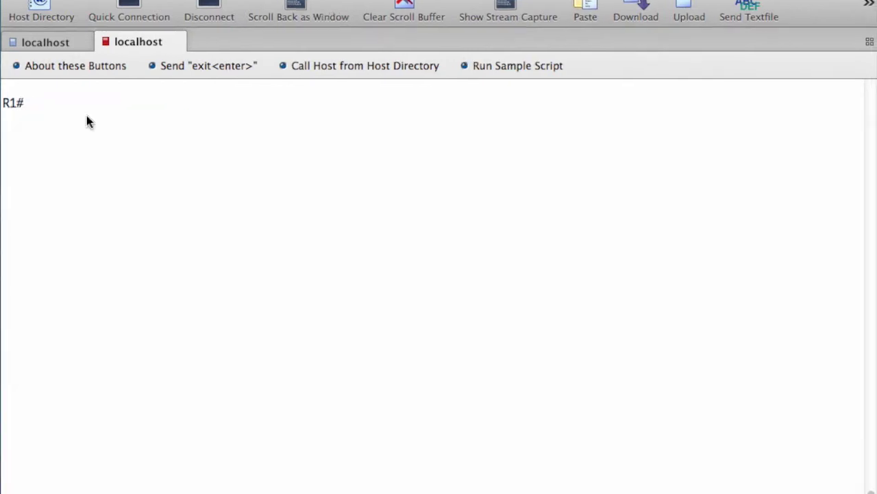
type("show logging")
key("Return")
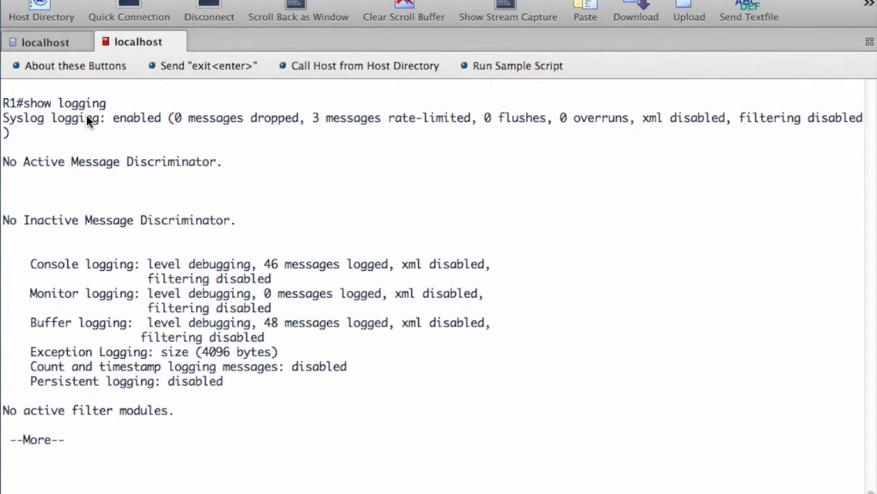
key("space")
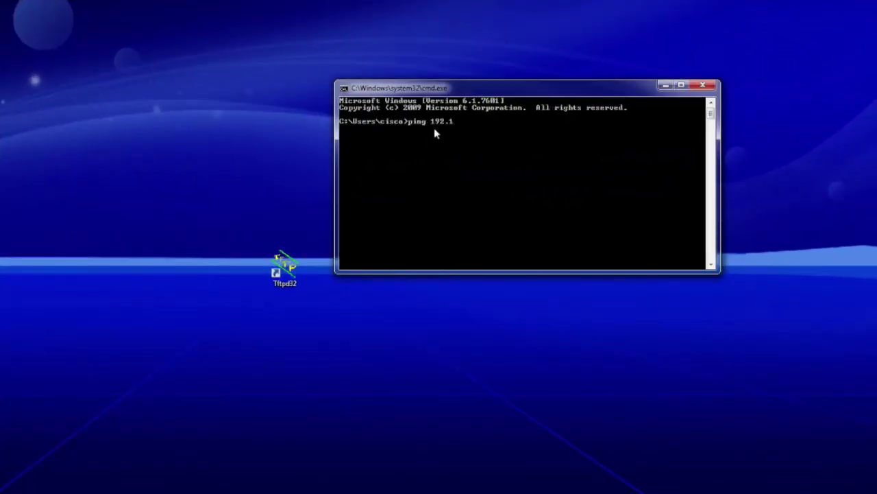
Step: Ping 192.168.1.1 from Command Prompt and confirm four replies with no loss
type(".1.1")
key("Return")
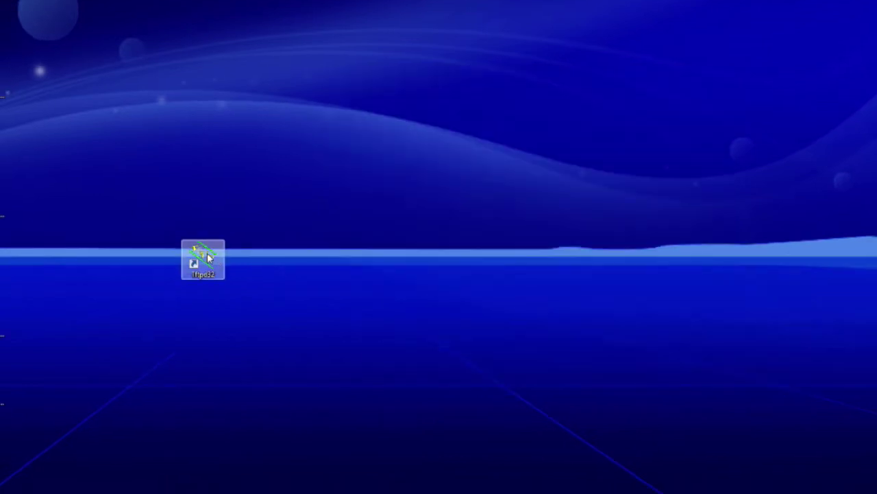
right_click(208, 255)
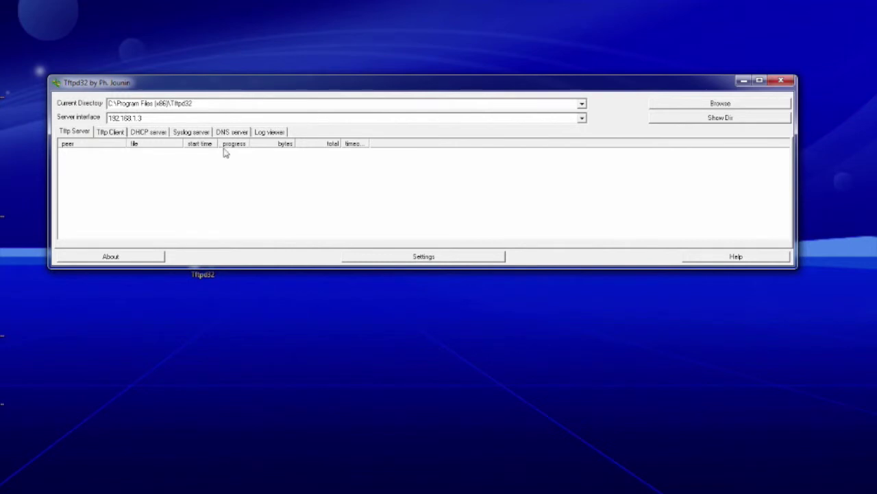
Step: Show the Tftpd32 Syslog server message list
left_click(194, 133)
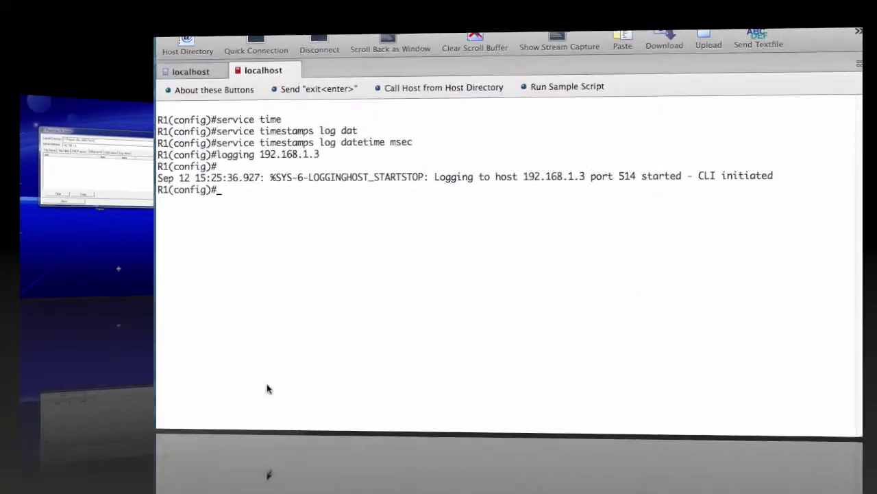
Step: Enter IPS signature-category configuration and set category all to retired true
type("ip ips ")
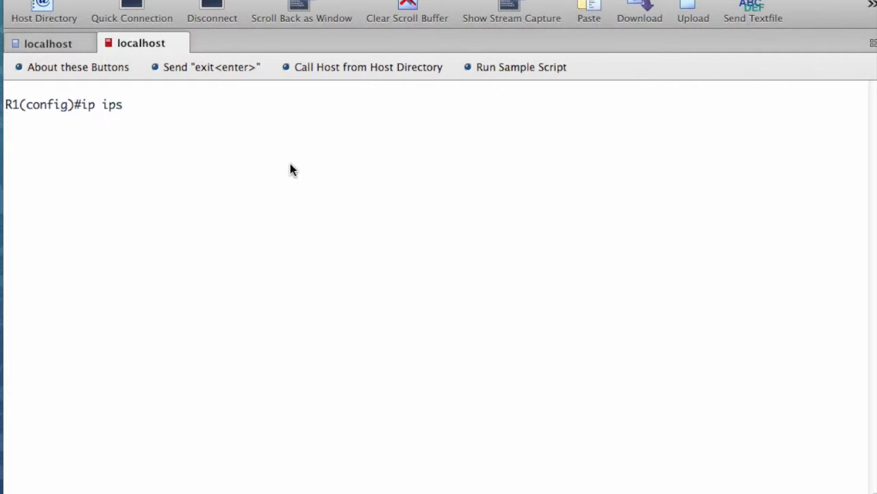
type("sig")
key("Tab")
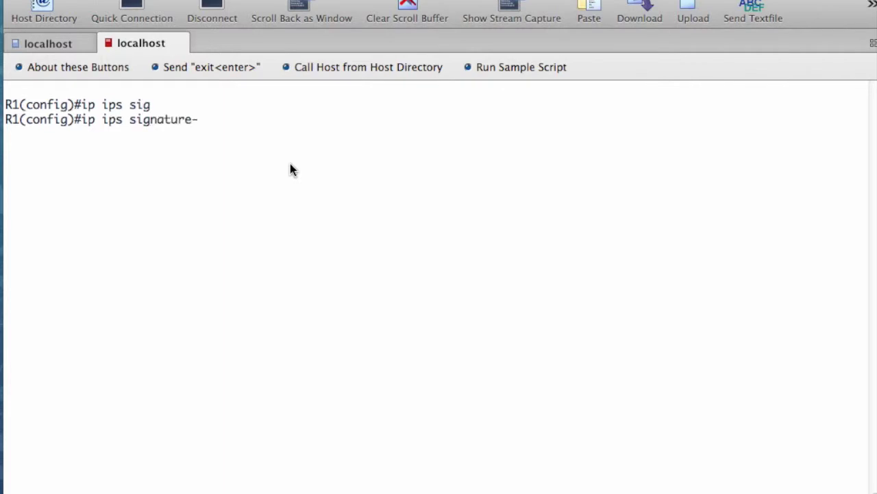
type("ca")
key("Tab")
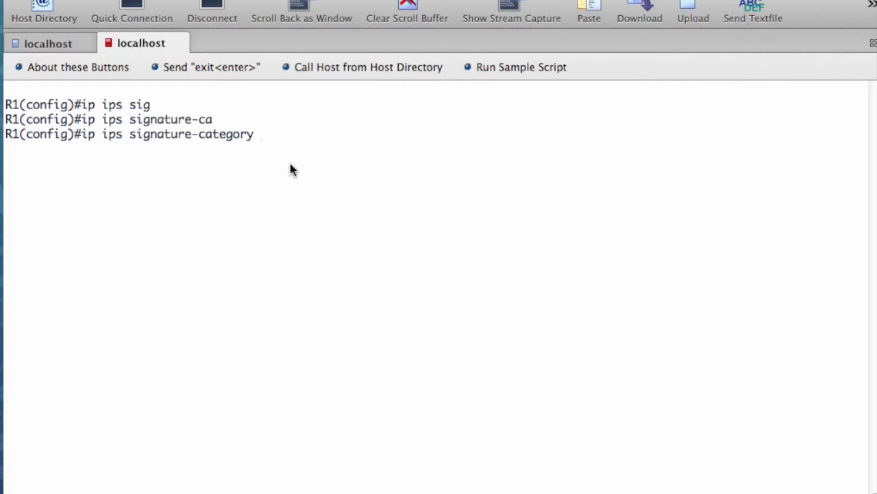
key("Return")
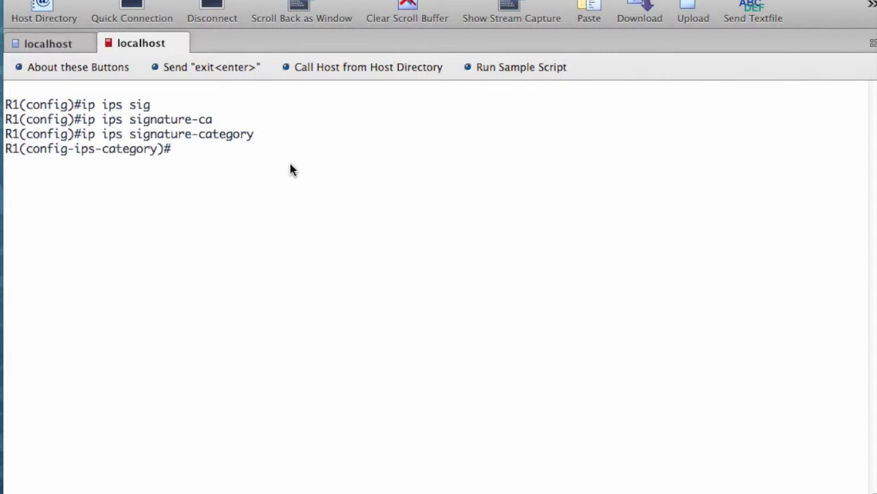
type("cate")
key("Tab")
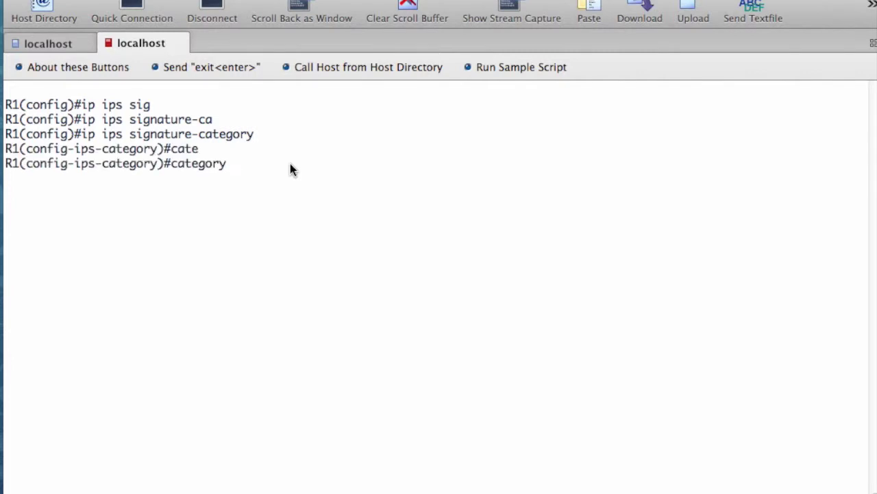
type("all")
key("Return")
type("retir")
key("Tab")
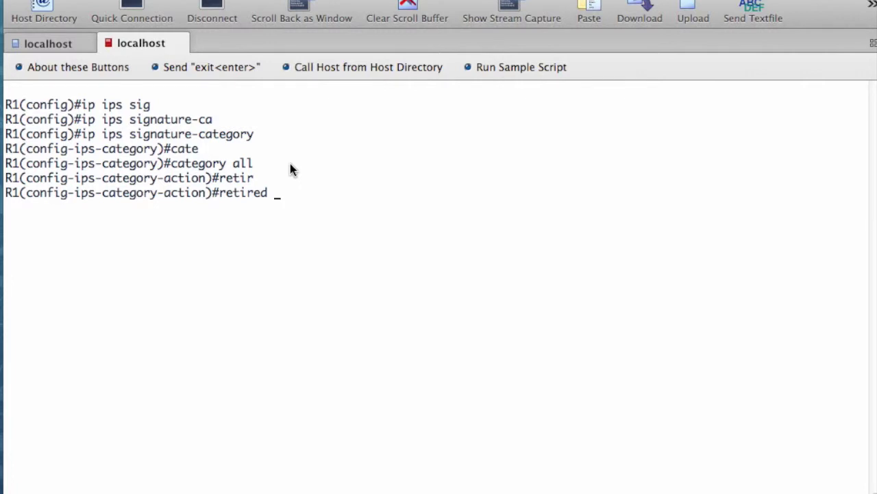
type("tr")
key("Tab")
key("Return")
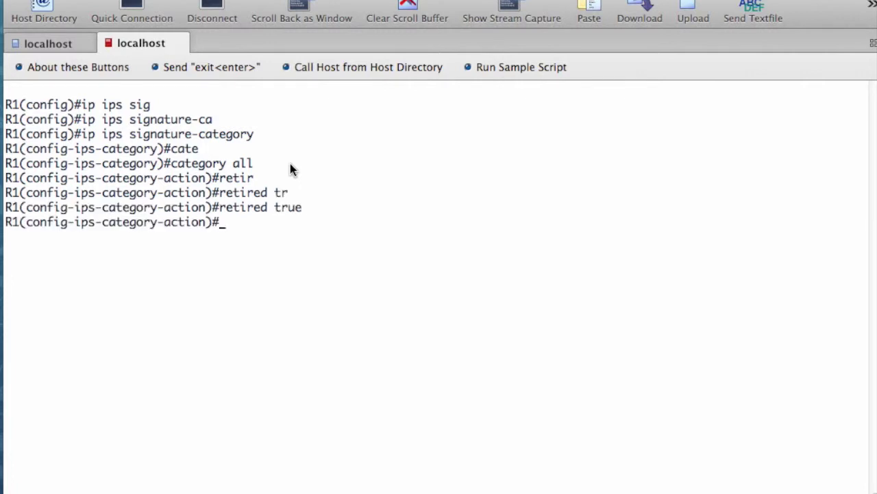
type("exit")
key("Return")
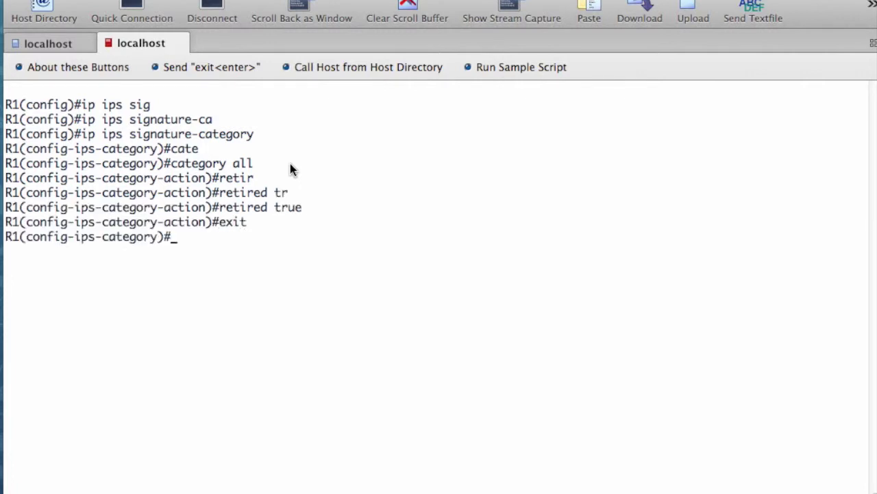
Step: Set category ios_ips basic to retired false
type("cate")
key("Tab")
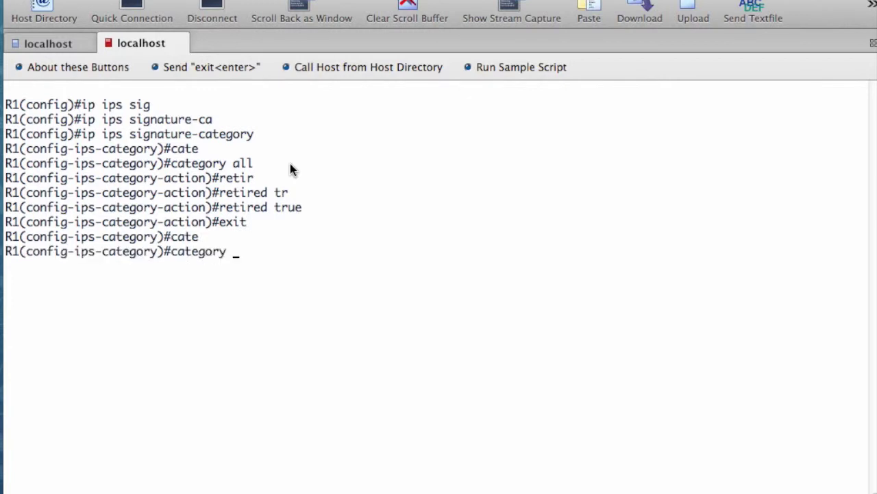
type("ios_")
key("Tab")
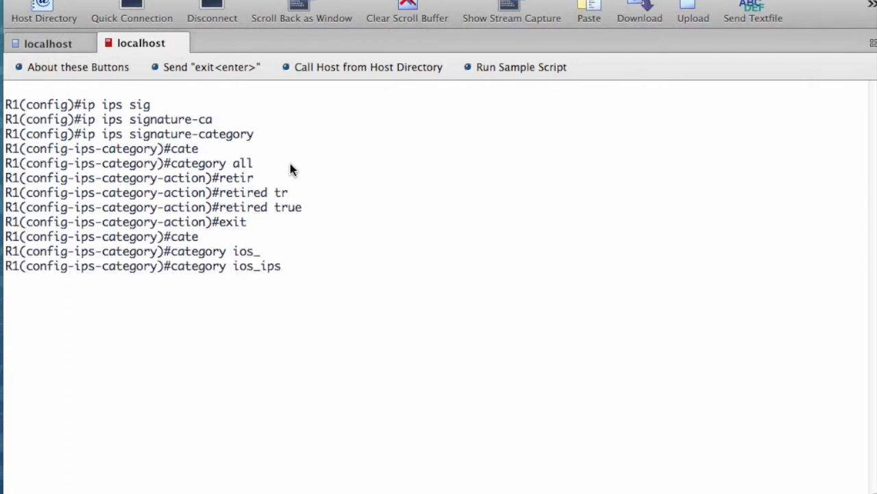
type("ba")
key("Tab")
key("Return")
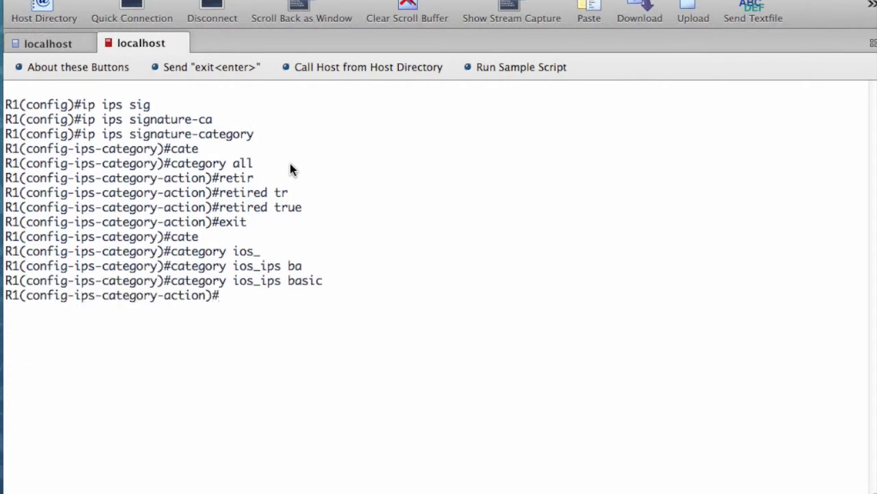
type("reti")
key("Tab")
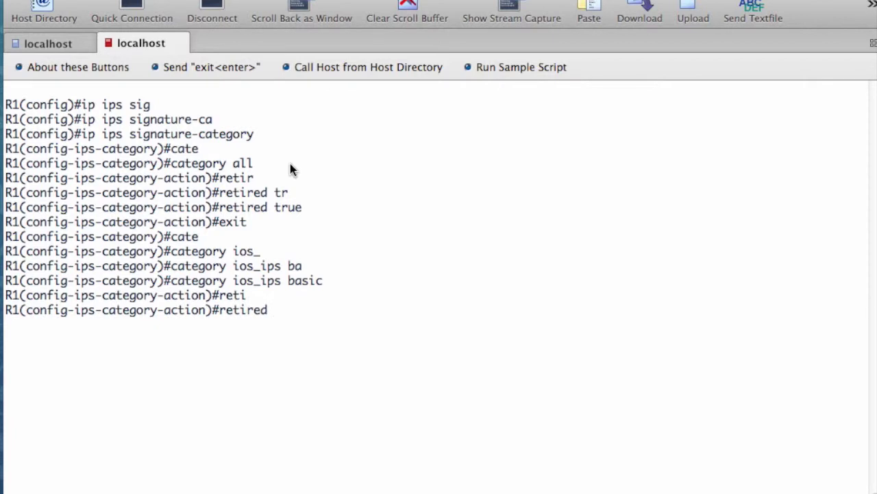
type("fa")
key("Tab")
key("Return")
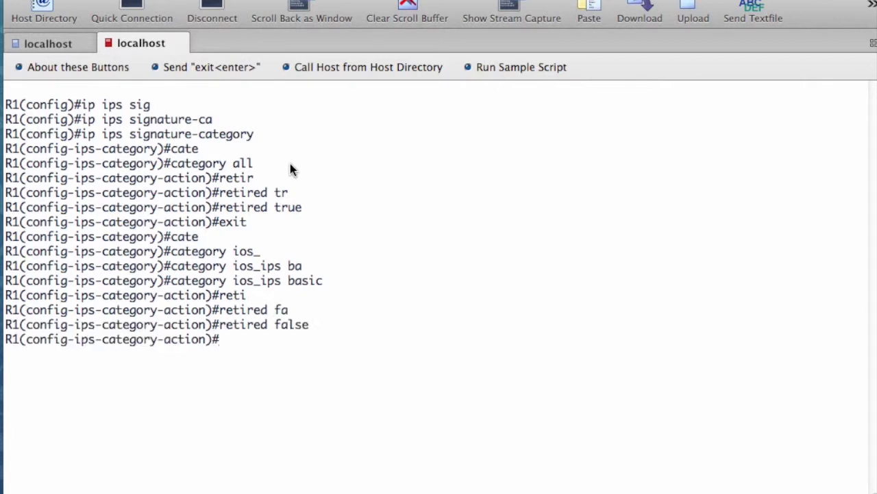
type("exit")
key("Return")
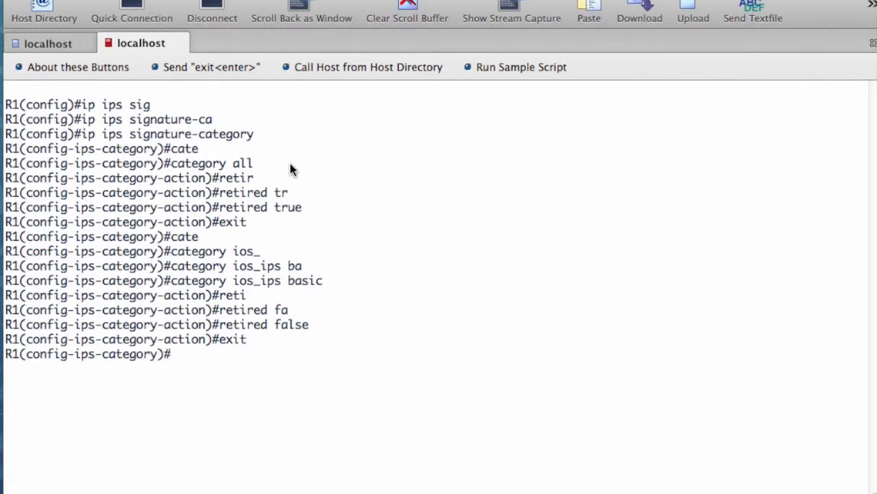
Step: Exit signature-category configuration and accept the changes
type("exit")
key("Return")
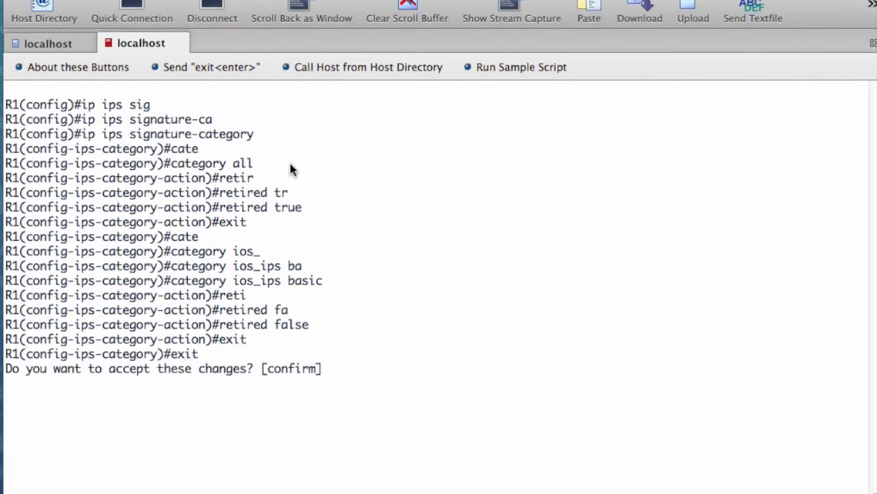
key("Return")
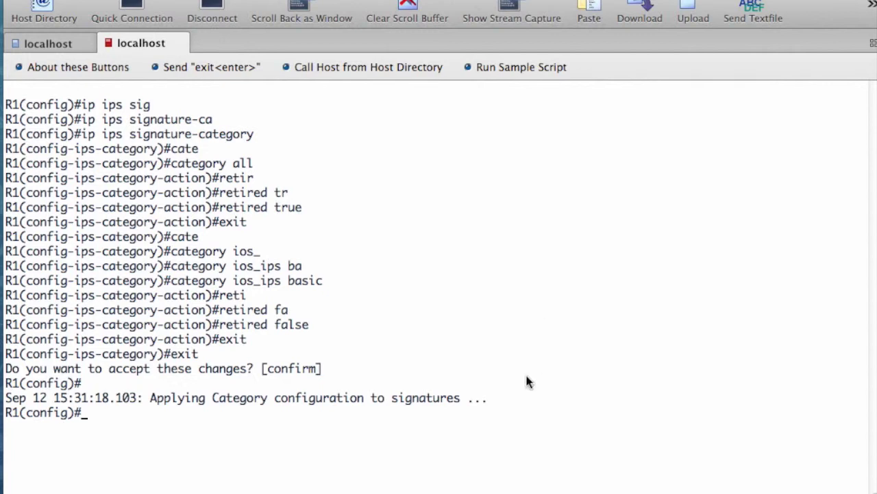
Step: On interface serial 0/0/0, apply IPS rule iosips inbound
type("inter")
key("Tab")
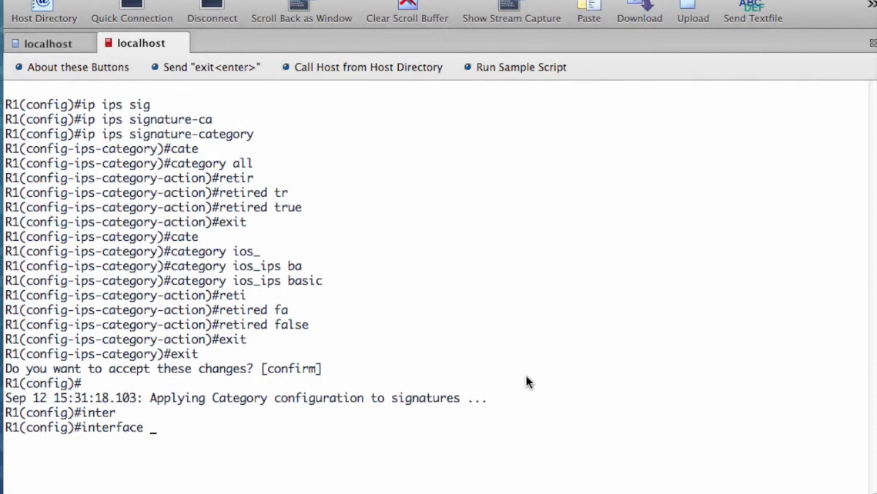
type("serial 0/0/0")
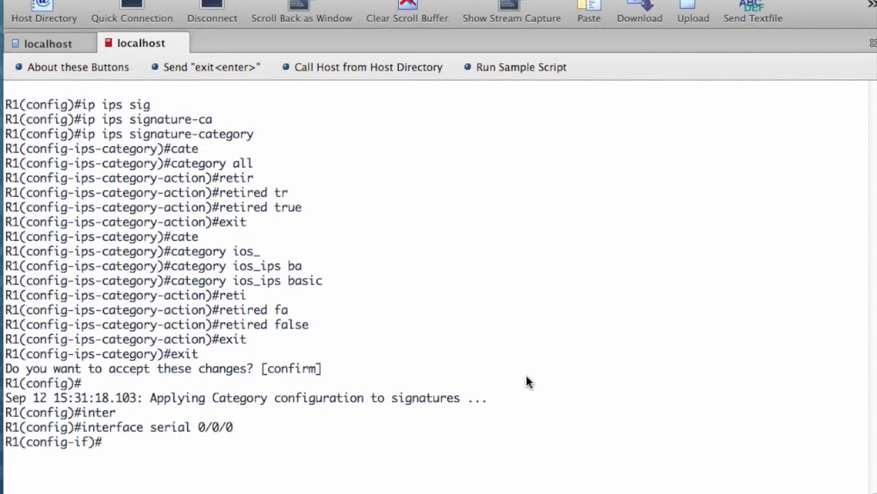
type("ip ips ios")
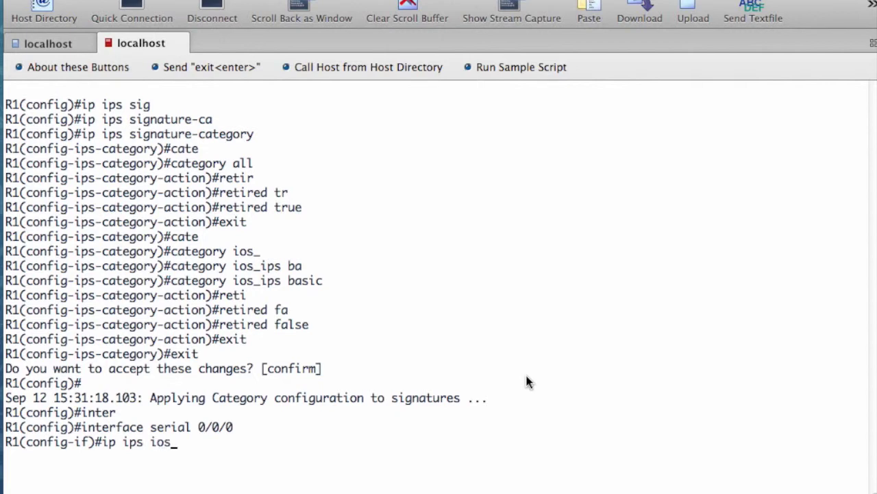
type("ips in")
key("Return")
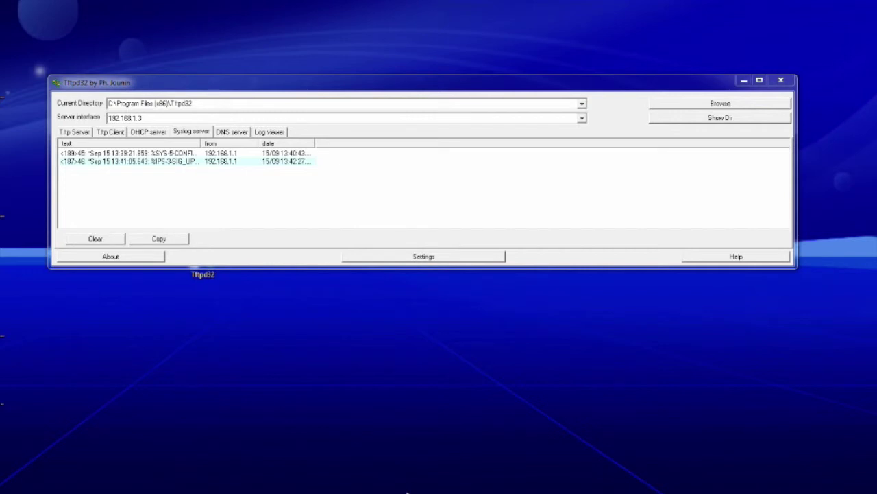
Step: Widen the Tftpd32 syslog message column to read both messages from 192.168.1.1
double_click(201, 143)
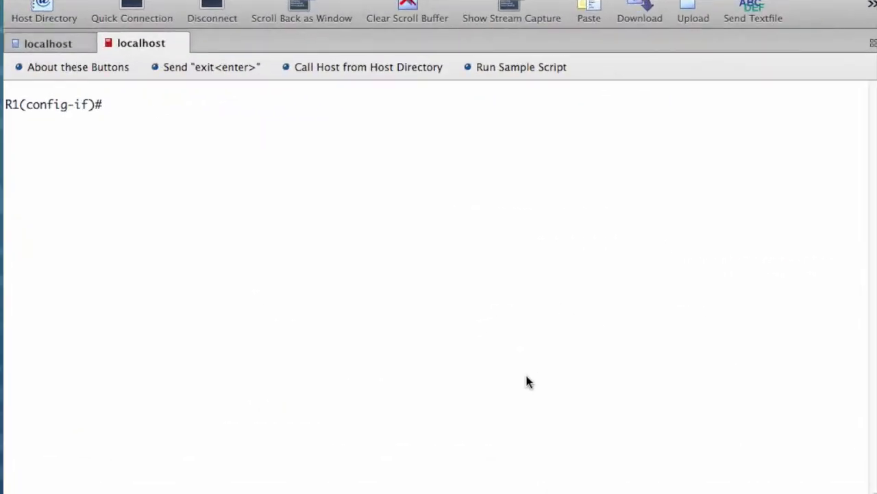
Step: Move from serial 0/0/0 to GigabitEthernet 0/1 and apply IPS rule iosips inbound
type("exit")
key("Return")
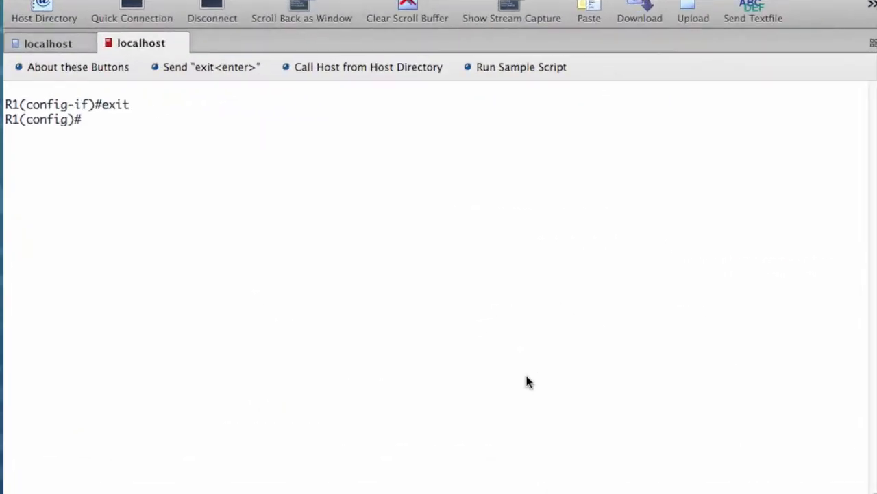
type("inter")
key("Tab")
type("gi")
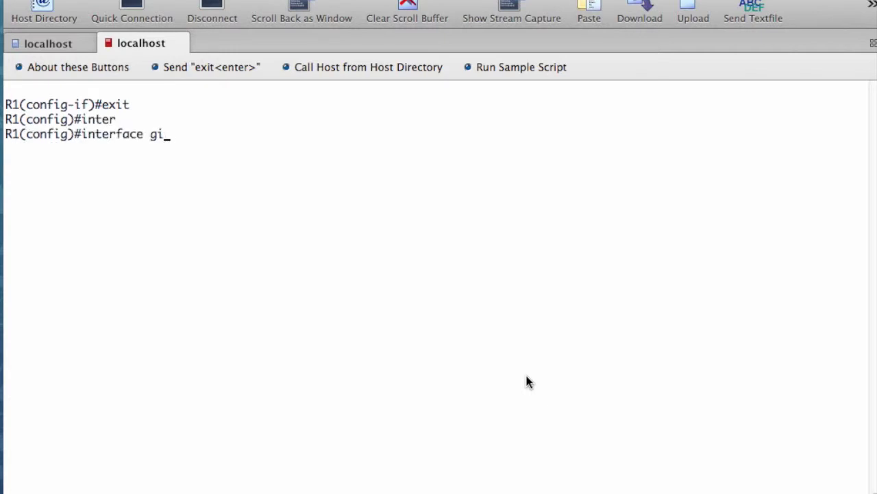
key("Tab")
type("0/1")
key("Return")
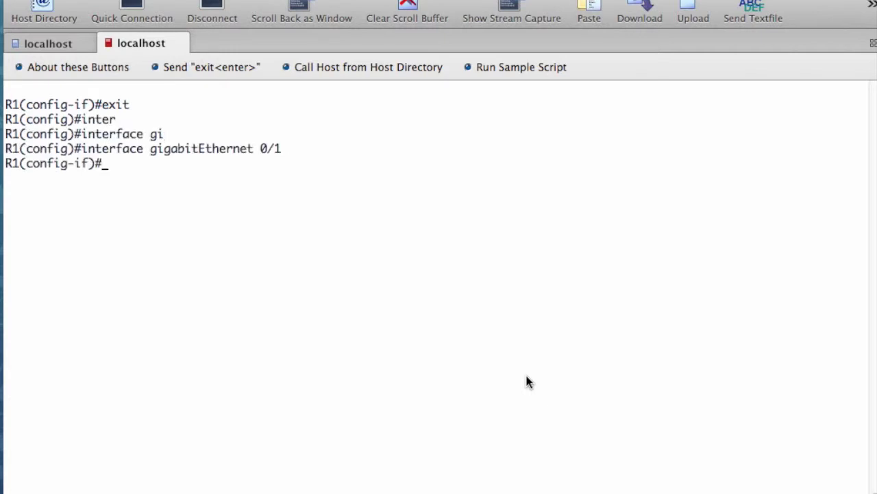
type("ip ips iosips in")
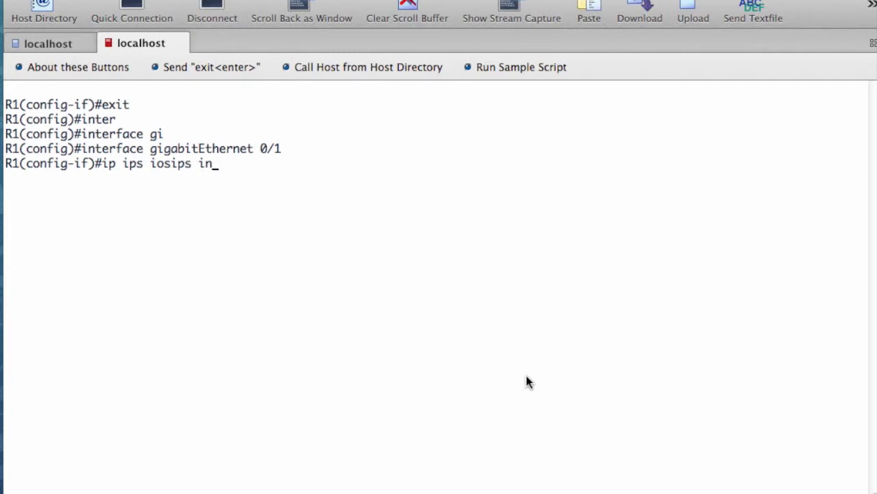
key("Return")
Step: Return to privileged mode and save the running configuration to startup-config
type("exit")
key("Return")
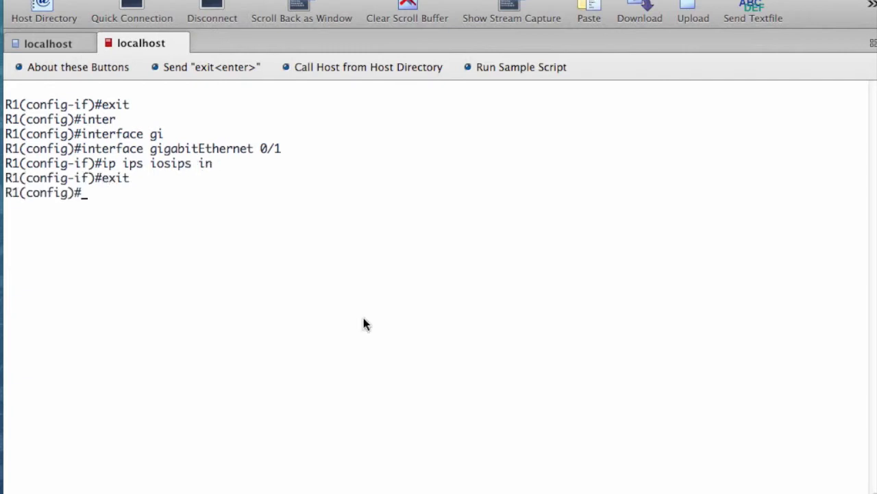
type("exu")
key("BackSpace")
type("it")
key("Return")
type("copy ru")
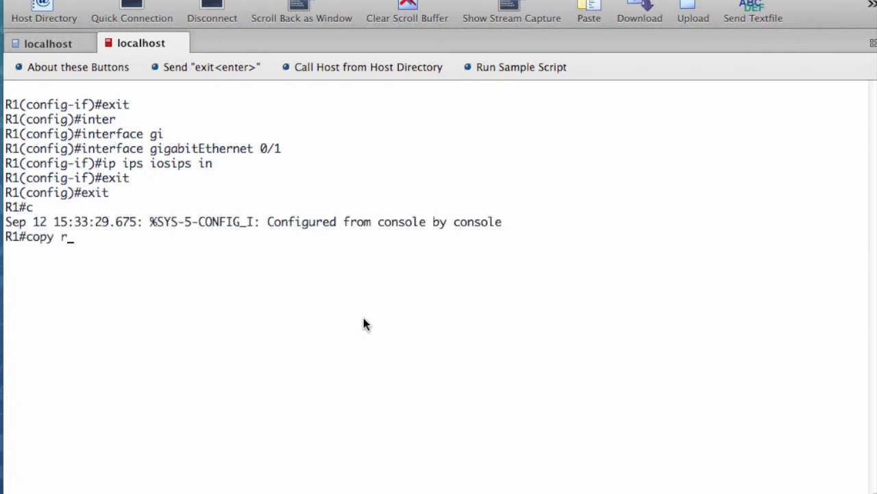
type("n start")
key("Return")
key("Return")
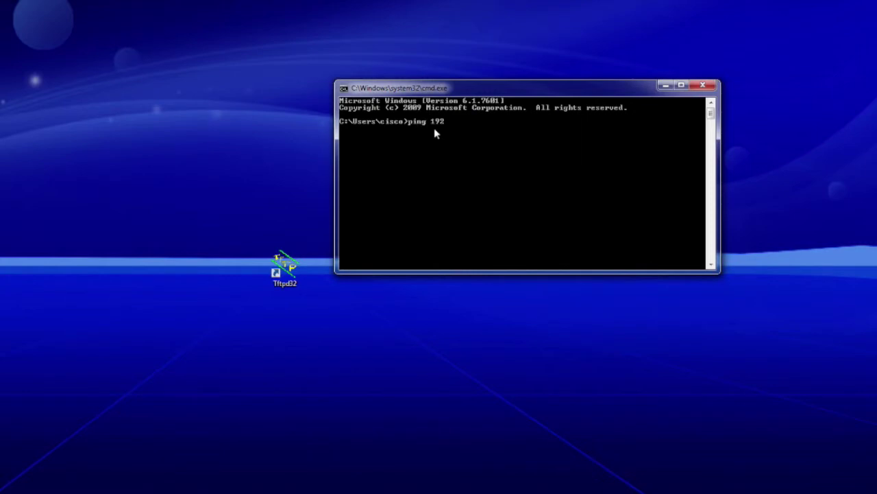
Step: Ping 192.168.1.1 from the PC's Command Prompt and confirm 4 replies with 0% loss
type("ing 192.168.1.1")
key("Return")
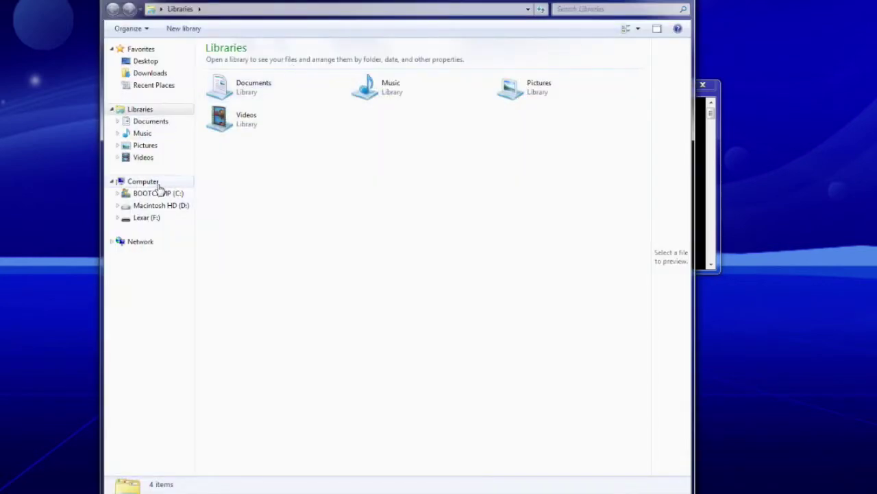
Step: Browse to C:\Program Files (x86)\Tftpd32\IPS to locate the IOS-S364-CLI.pkg file
left_click(161, 195)
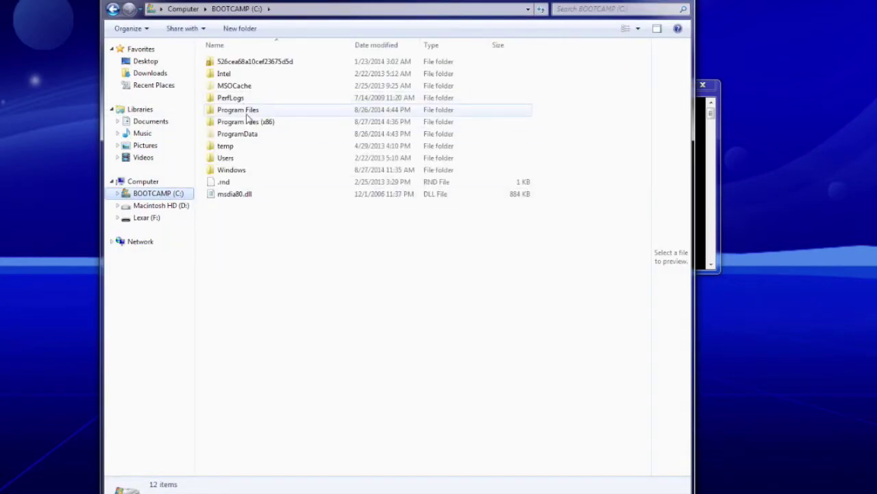
double_click(251, 122)
scroll(241, 271, "down", 3)
scroll(237, 295, "down", 9)
double_click(229, 288)
double_click(220, 62)
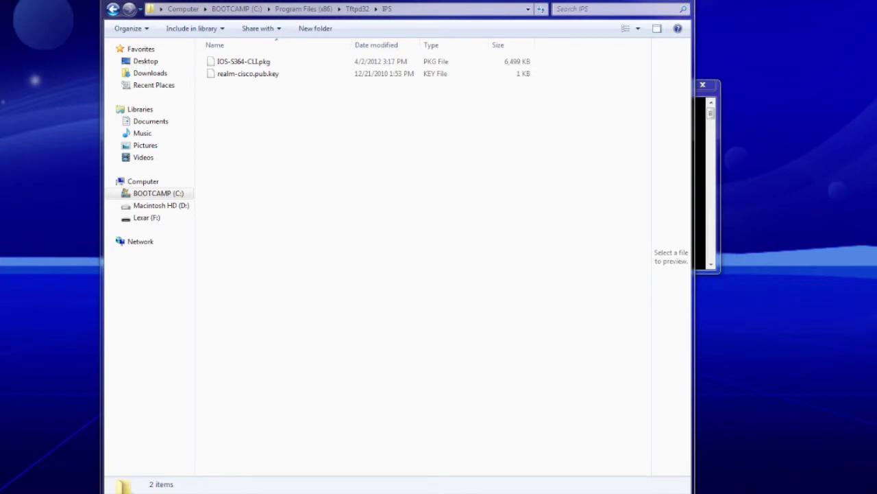
Step: Close Explorer and launch Tftpd32 as administrator
left_click(682, 1)
right_click(285, 270)
left_click(317, 314)
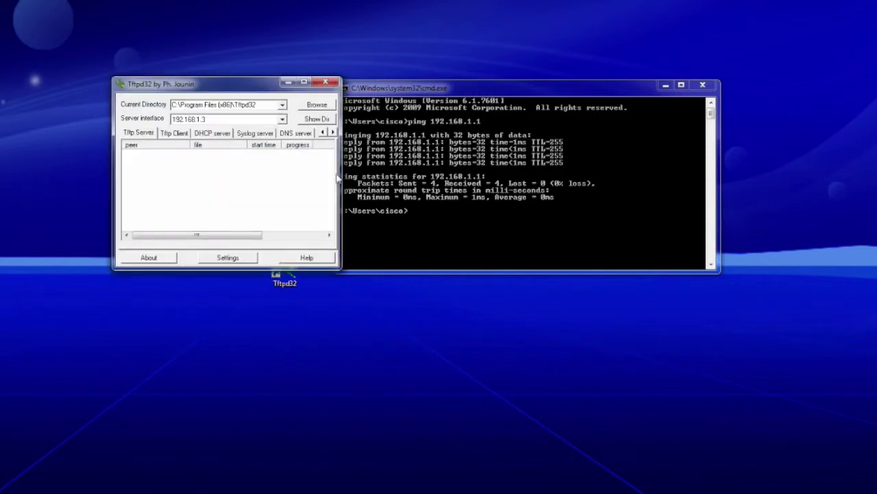
Step: Widen Tftpd32 and set its current directory to C:\Program Files (x86)\Tftpd32\IPS
left_click_drag(339, 184, 506, 182)
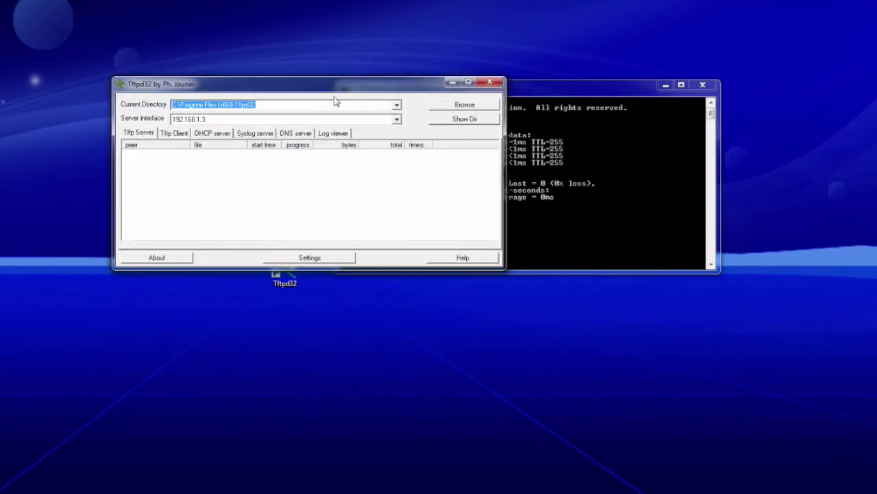
left_click(464, 104)
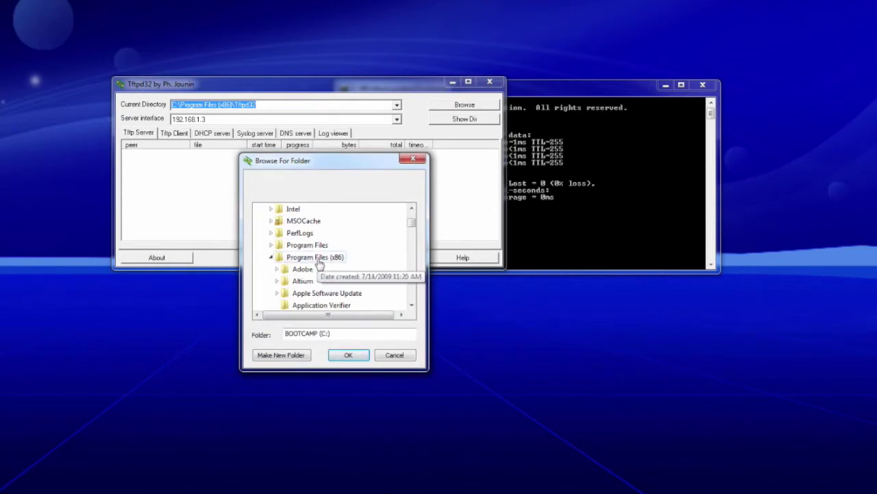
scroll(319, 265, "down", 10)
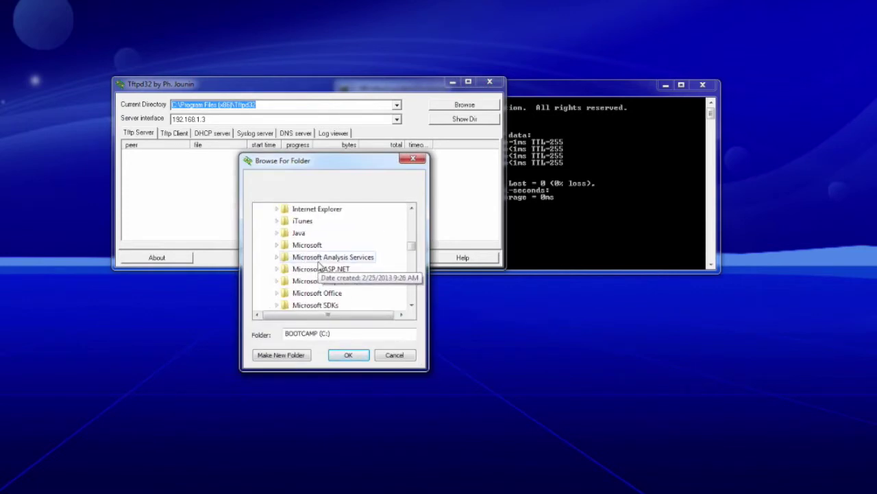
scroll(319, 266, "down", 8)
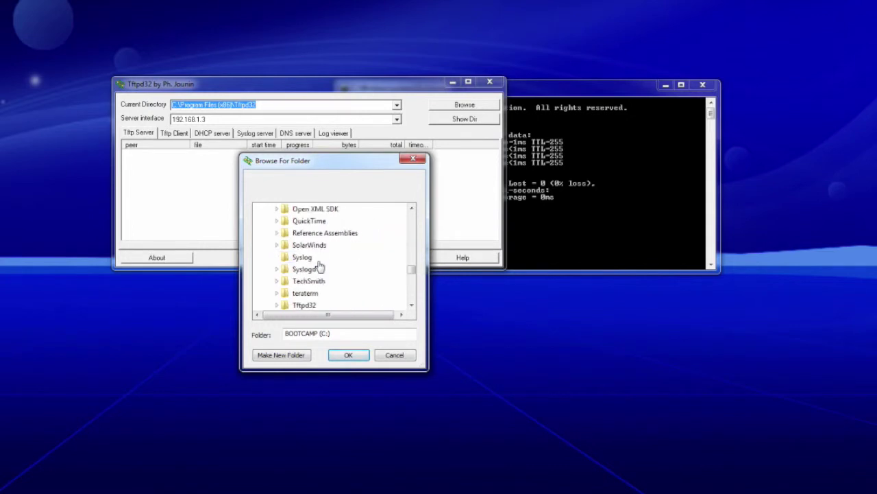
left_click(317, 305)
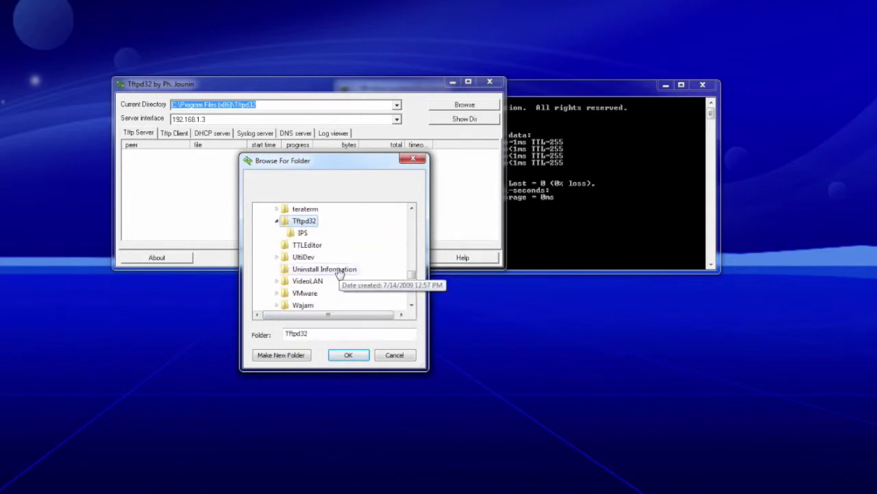
left_click(303, 234)
left_click(357, 354)
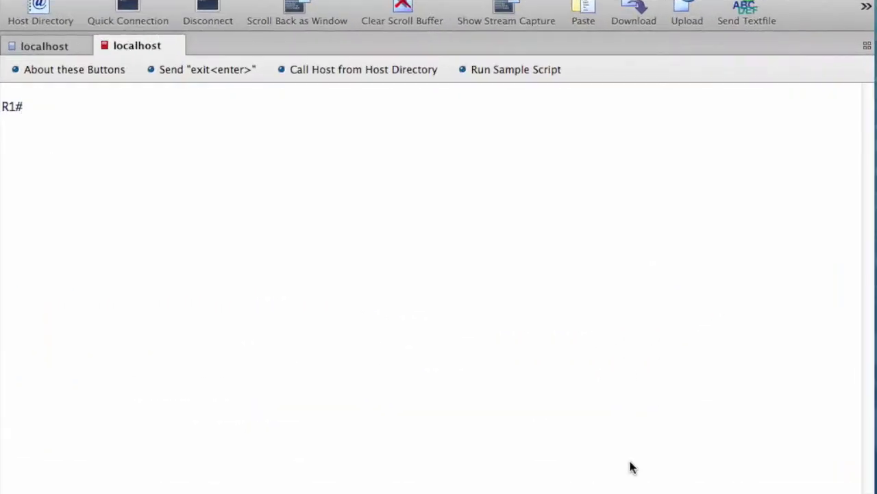
Step: On R1, run 'copy tftp://192.168.1.3/IOS-S364-CLI.pkg idconf' to load the signature package
type("copy tftp:")
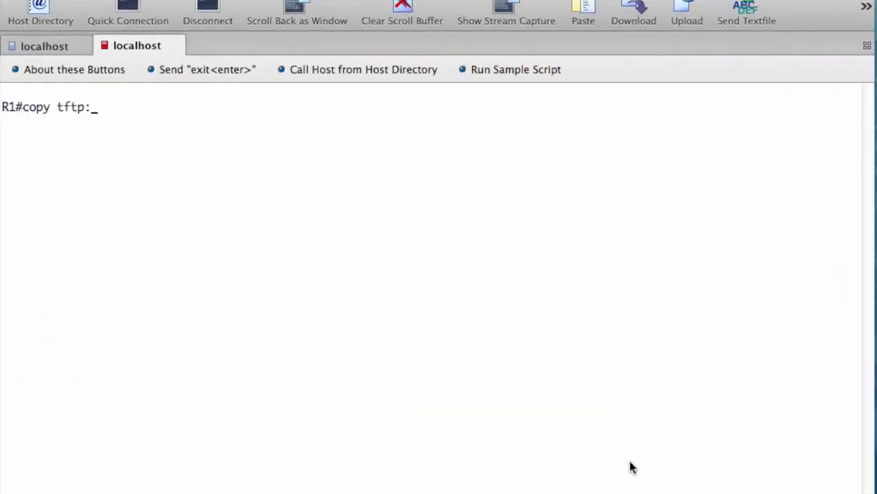
type("//192.168.1.3/IOS-S364-CLI.p")
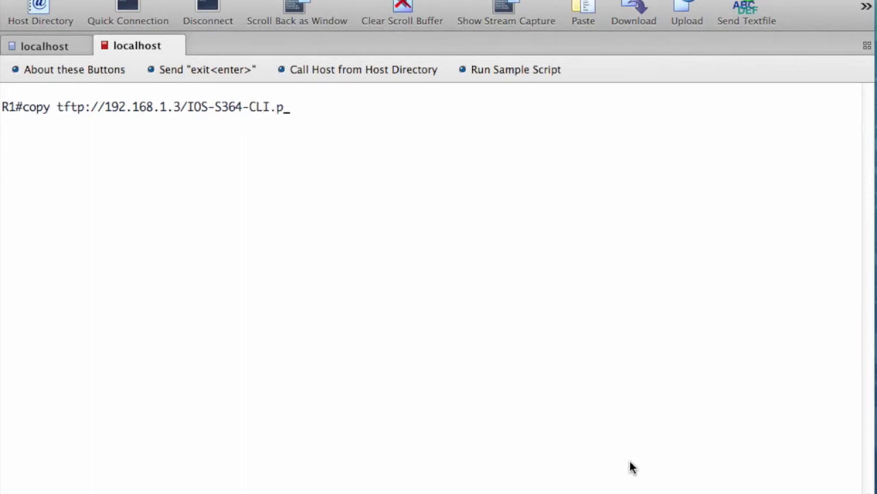
type("kg idconf")
key("Return")
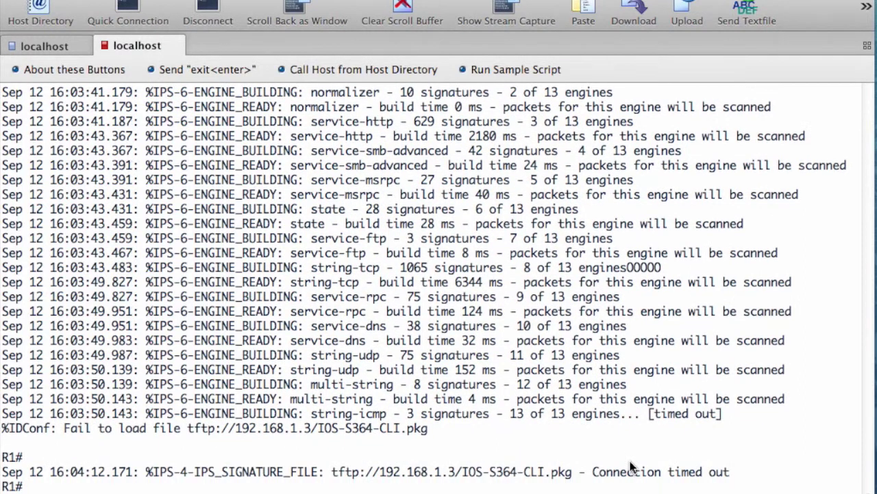
Step: List the files in R1's flash:ipsdir, then clear the screen
type("dir flash:ipsdir")
key("Return")
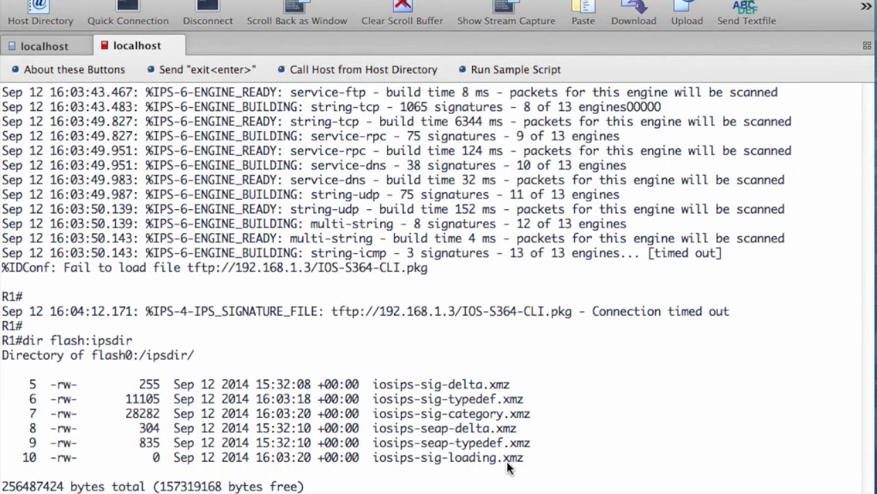
key("super+k")
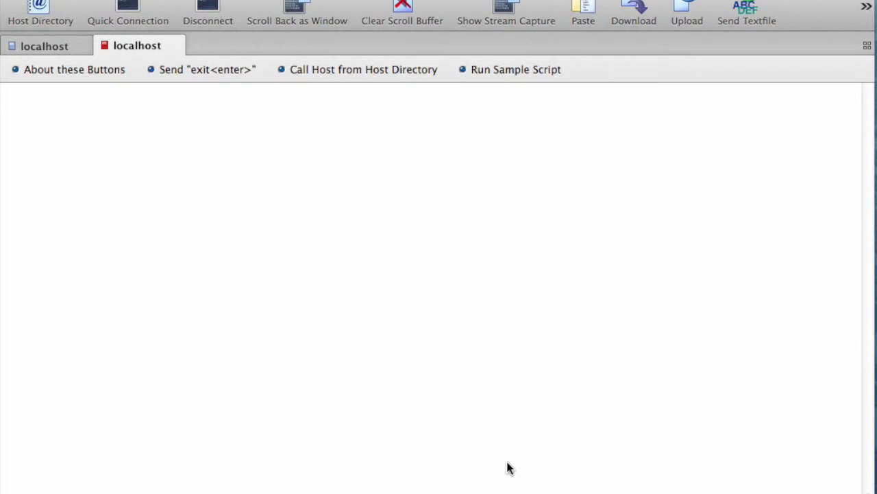
key("Return")
Step: Run 'show ip ips signature count' to see the per-engine totals of 2283 signatures
type("show")
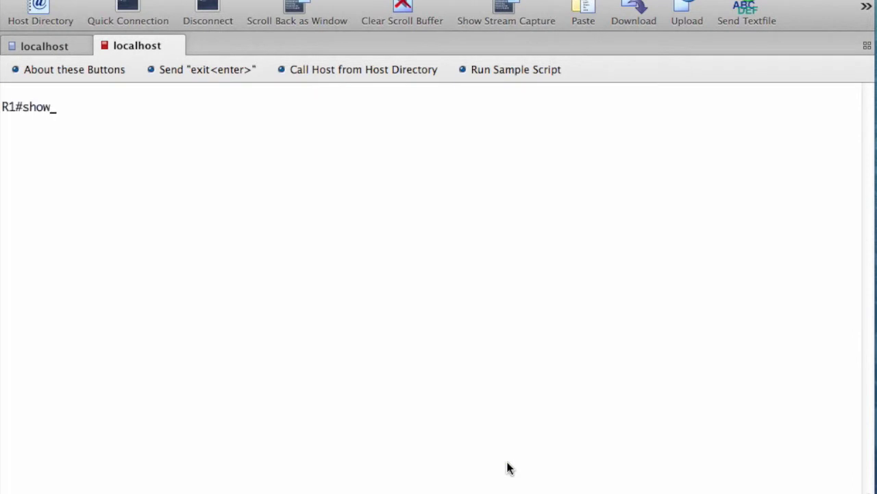
type(" ip ips sig")
key("Tab")
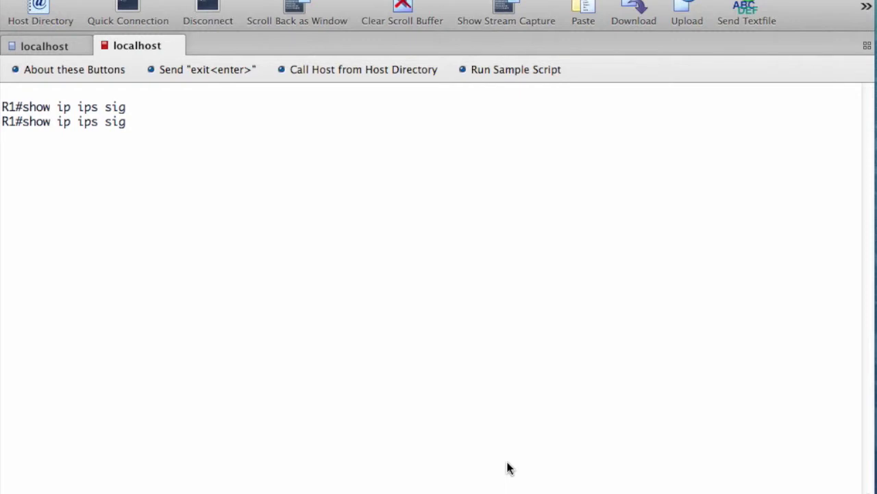
type("na")
key("Tab")
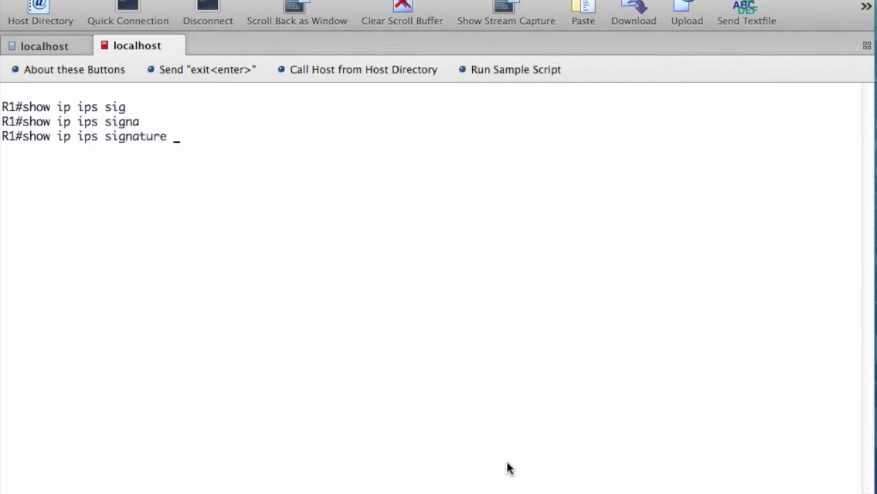
type("co")
key("Tab")
key("Return")
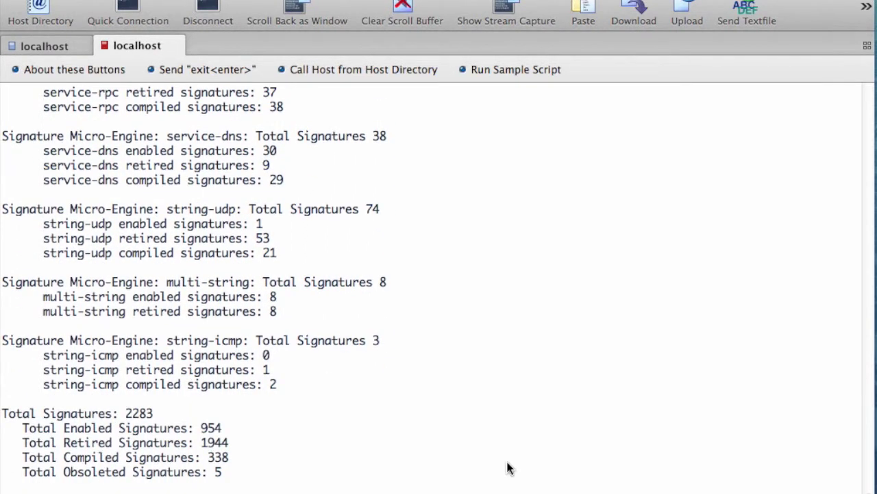
Step: Run 'show ip ips all' on R1 and scroll through the iosips interface and signature status
key("super+k")
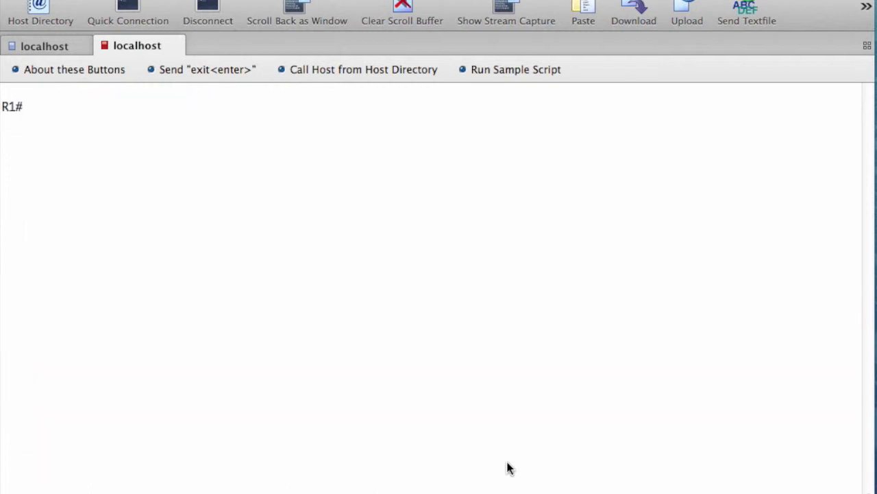
type("show ip ips all")
key("Return")
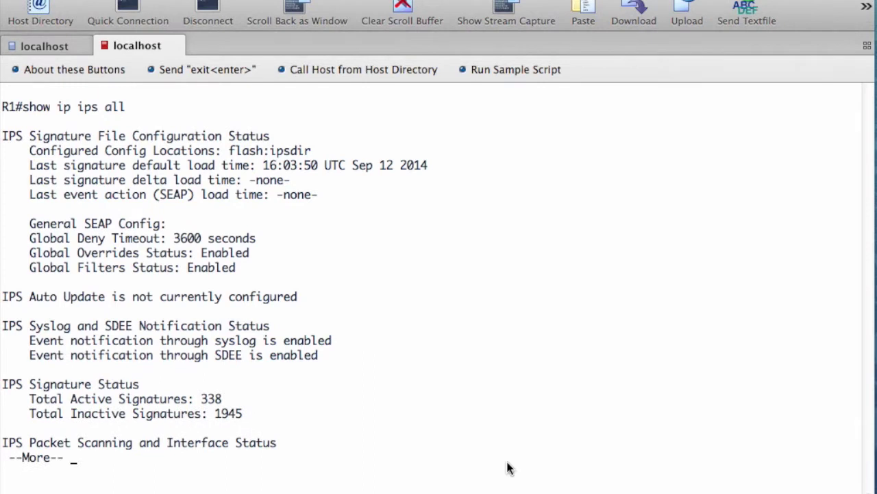
key("space")
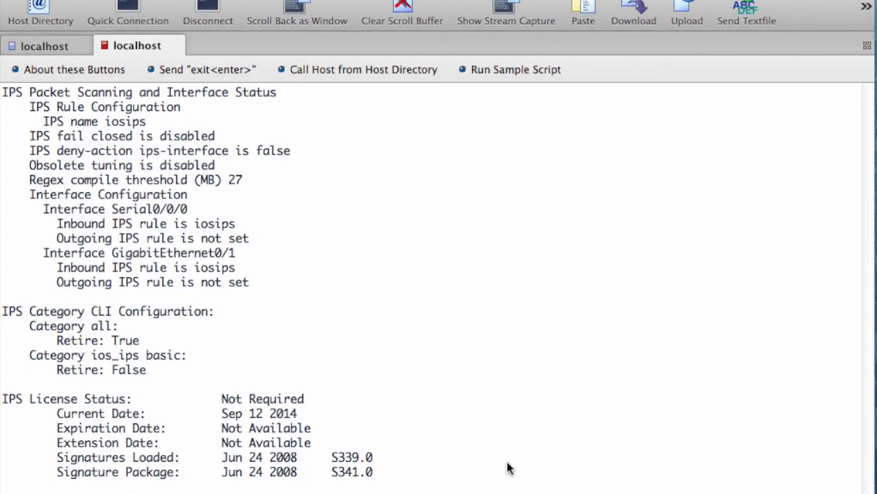
scroll(370, 352, "up", 10)
scroll(369, 351, "down", 4)
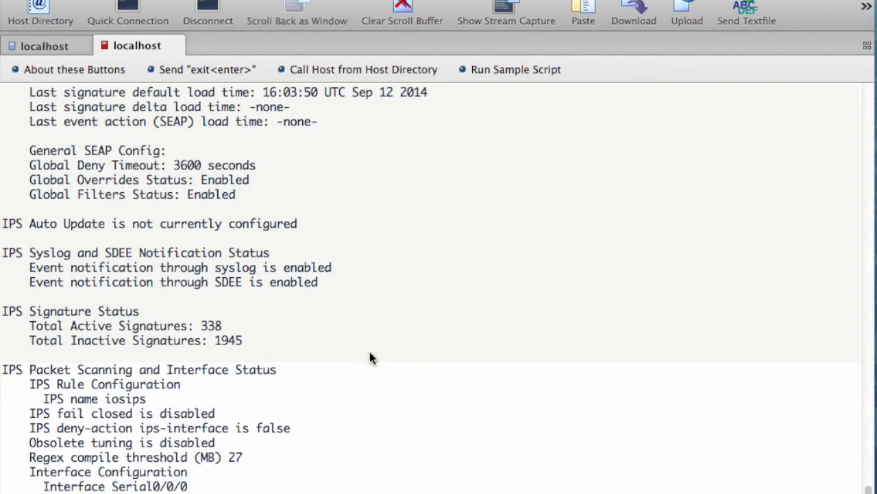
scroll(370, 352, "down", 1)
scroll(370, 352, "down", 8)
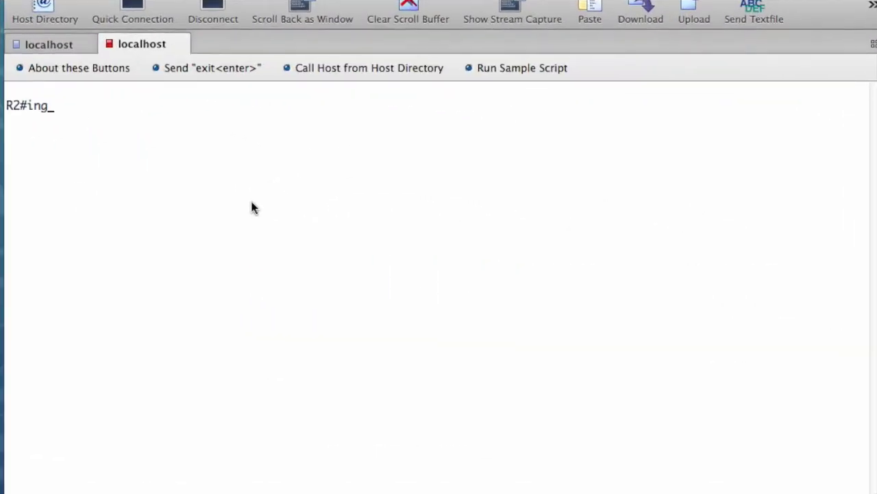
Step: From R2, ping 10.1.1.1 and 192.168.1.3, both with 100 percent success
key("BackSpace")
key("BackSpace")
key("BackSpace")
type("ping 10.1.1.1")
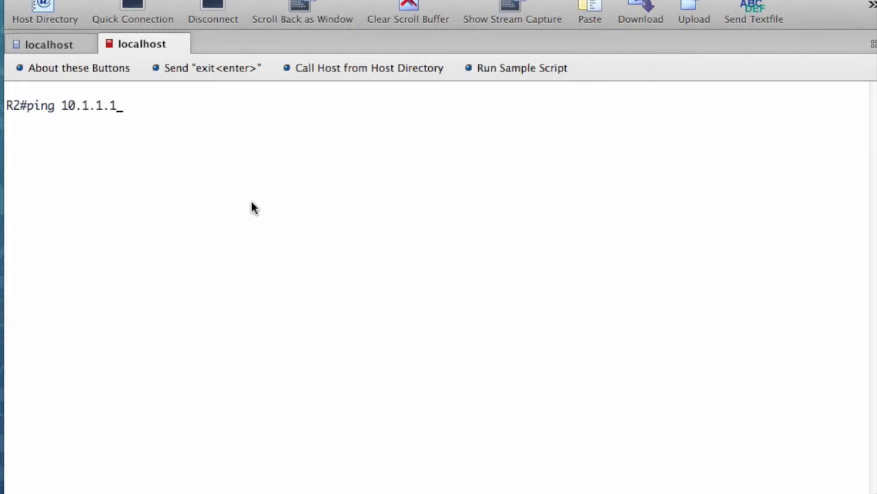
key("Return")
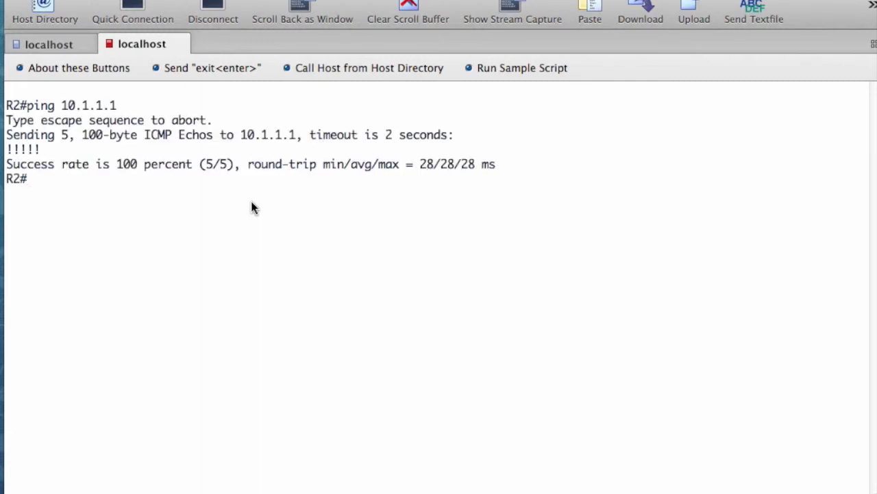
type("ping 192.1")
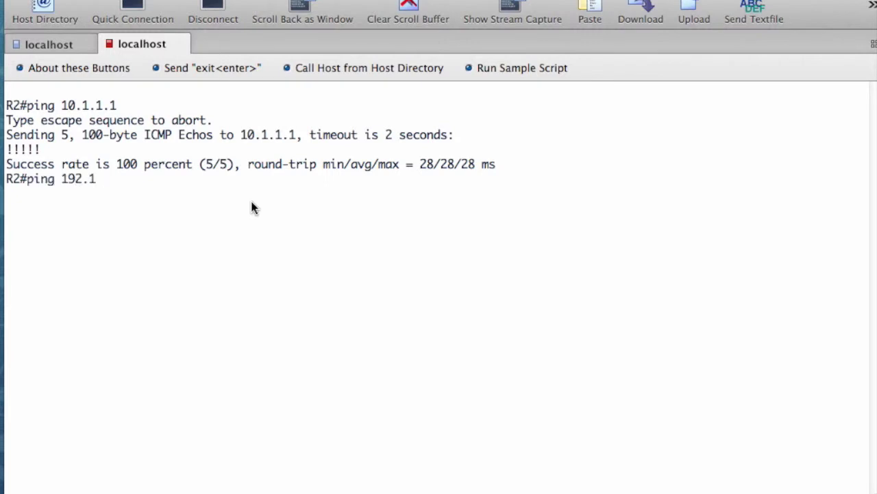
type("68.1.1")
key("BackSpace")
type("3")
key("Return")
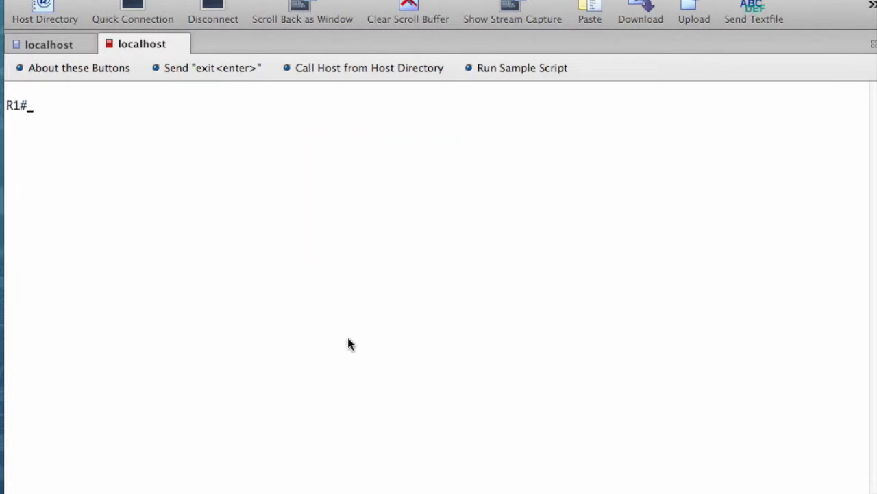
Step: Enter IPS signature-definition mode on R1 and start editing signature 2004 subsignature 0
type("config t")
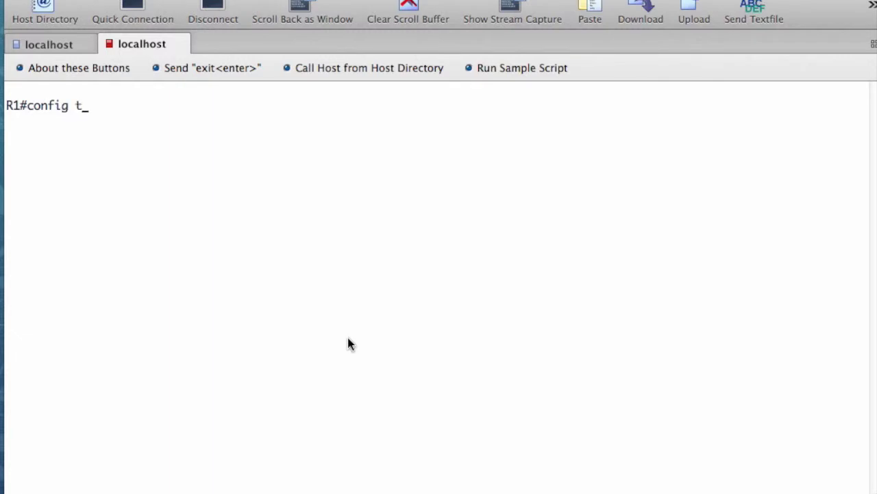
key("Return")
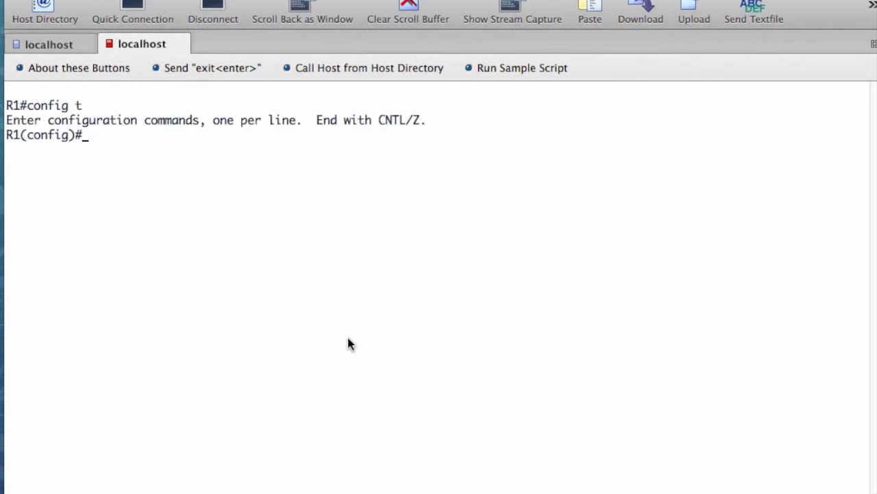
type("ip ips sig")
key("Tab")
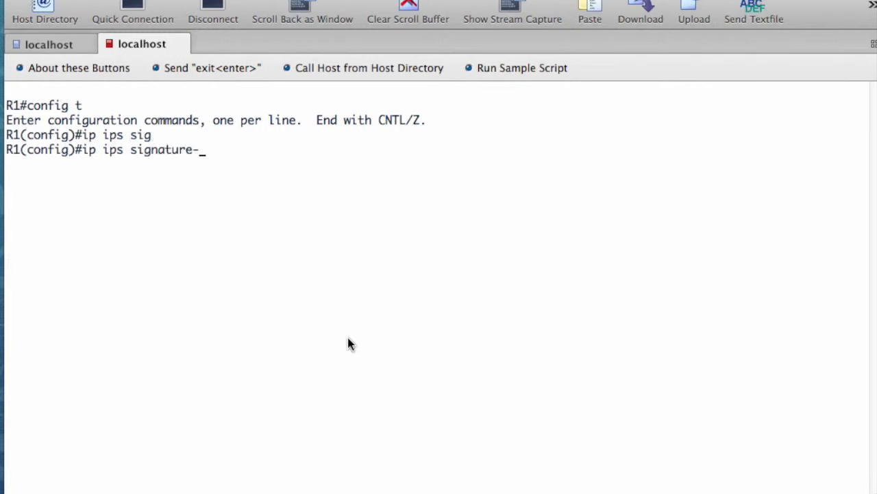
type("def")
key("Tab")
key("Return")
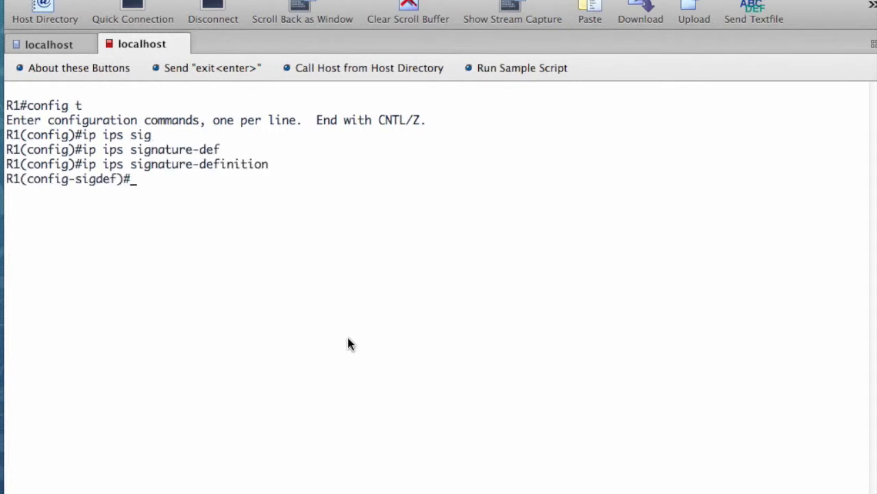
type("sig")
key("Tab")
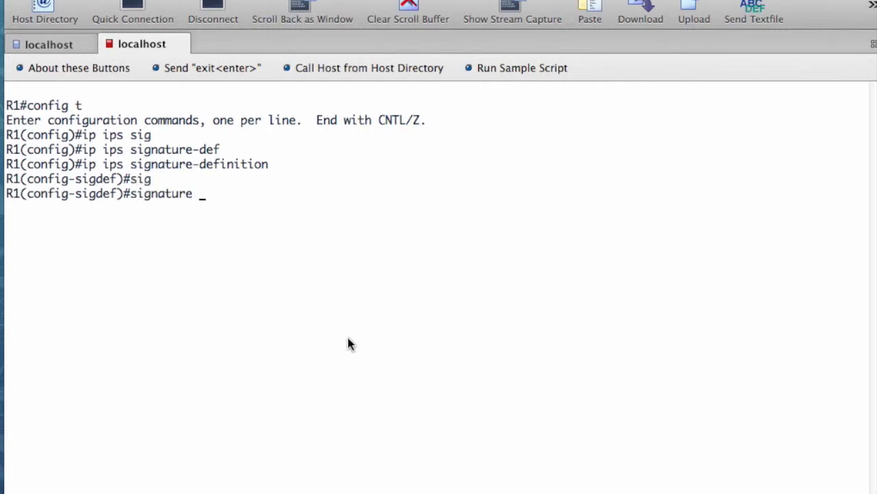
type("2004 0")
key("Return")
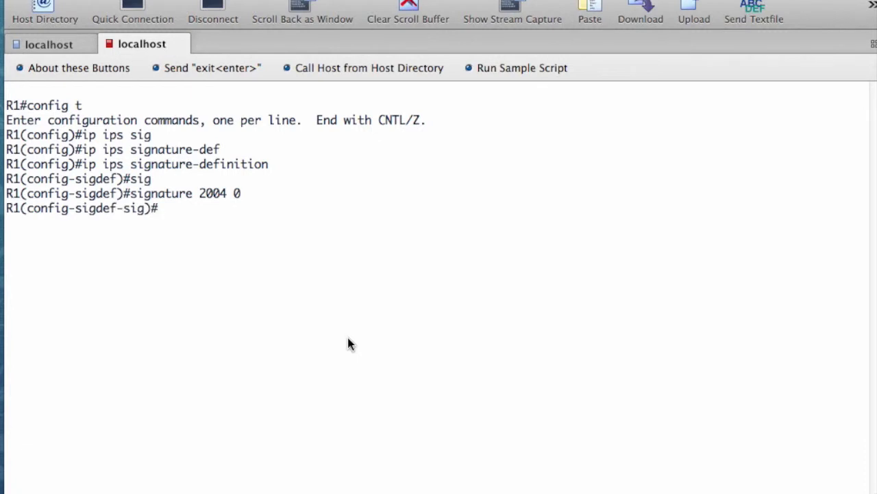
Step: Set signature 2004's status to retired false and enabled true
type("stat")
key("Tab")
key("Return")
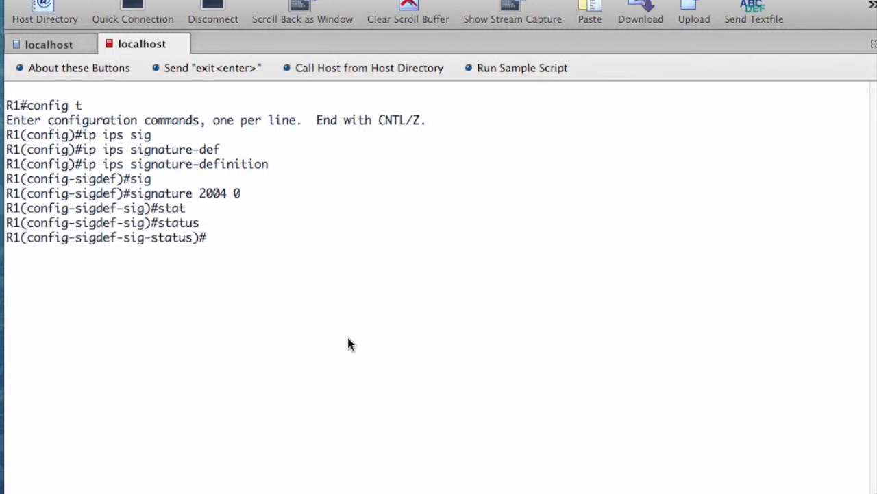
type("ret")
key("Tab")
type("fa")
key("Tab")
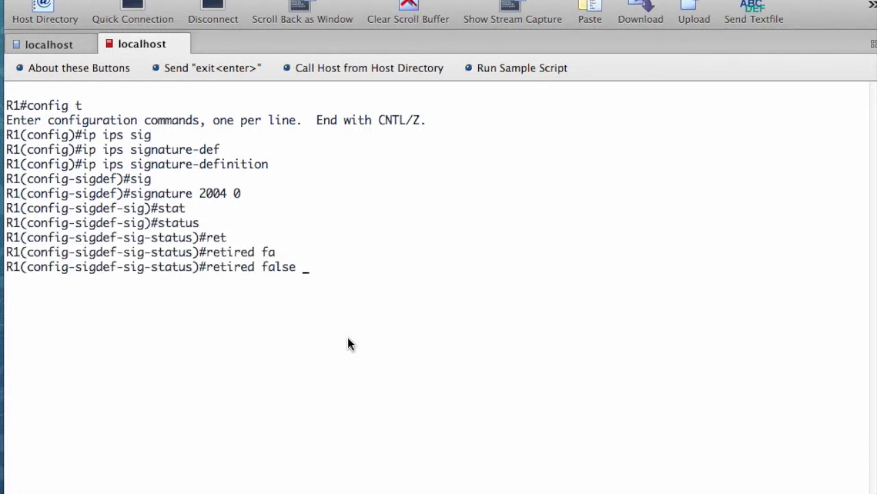
key("Return")
type("ena")
key("Tab")
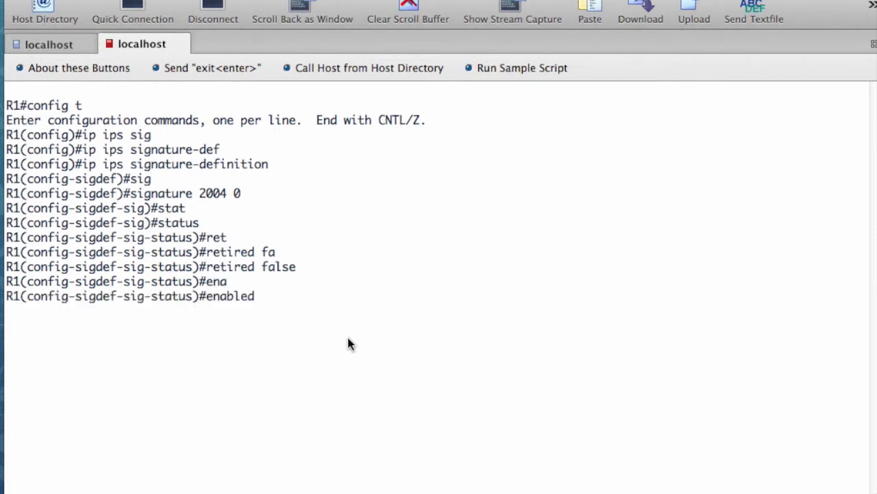
type("tr")
key("Tab")
key("Return")
Step: Give its engine produce-alert, deny-packet-inline and reset-tcp-connection event actions, then exit
type("engine")
key("Return")
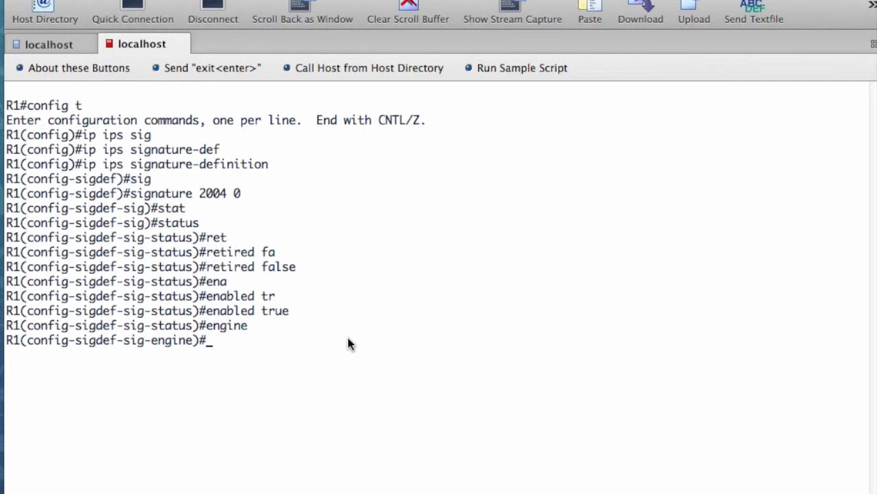
type("eve")
key("Tab")
type("pr")
key("Tab")
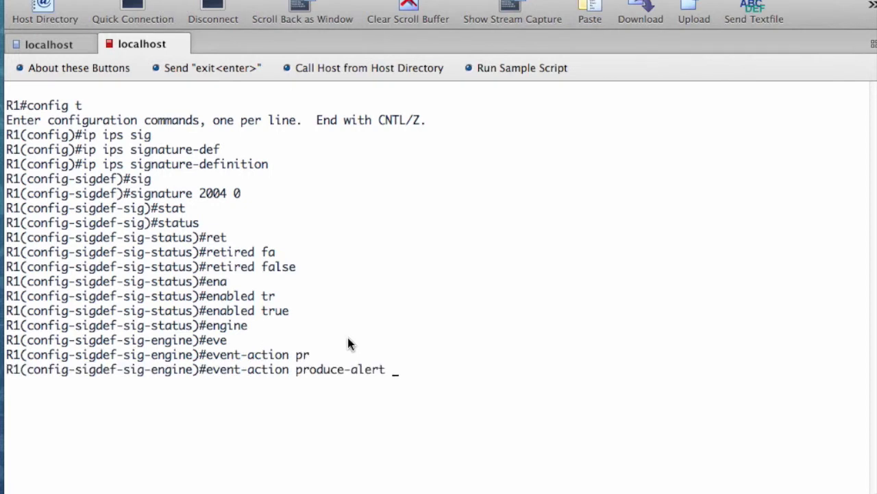
key("Return")
type("eve")
key("Tab")
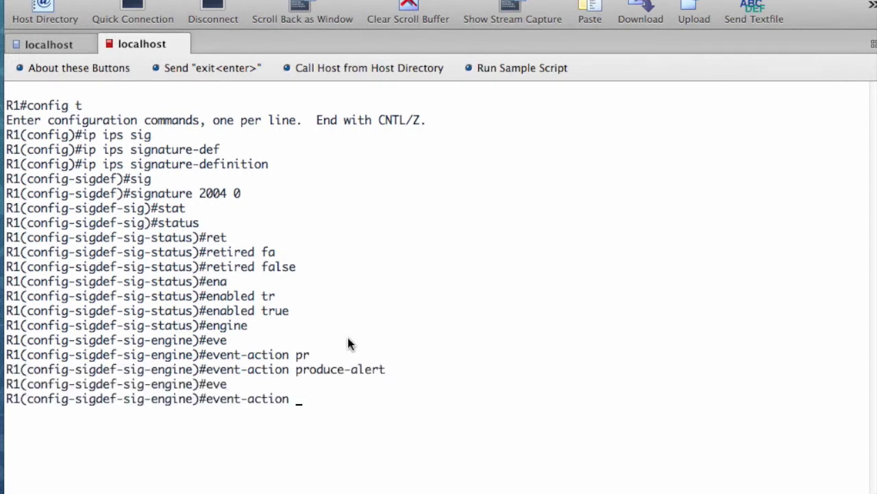
type("den")
key("Tab")
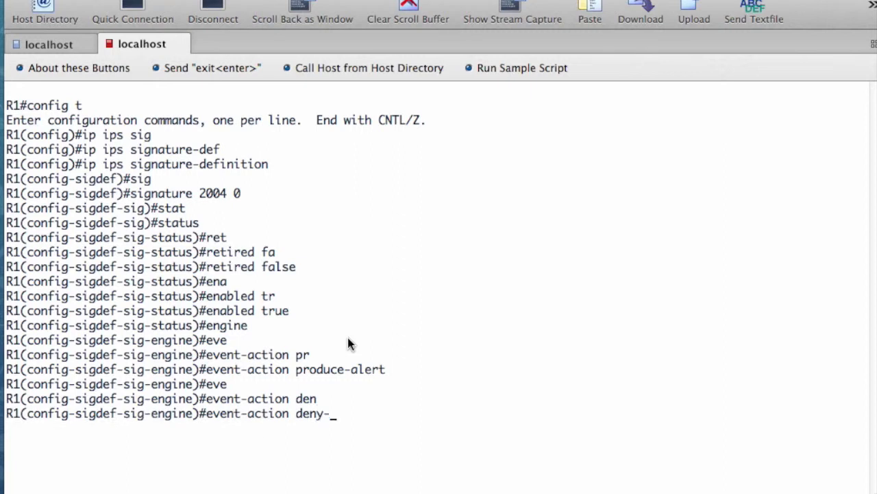
type("pa")
key("Tab")
key("Return")
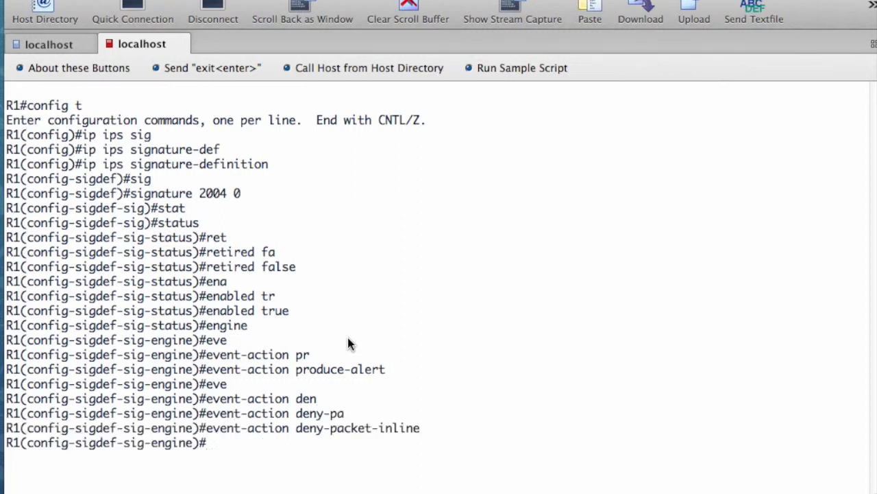
type("eve")
key("Tab")
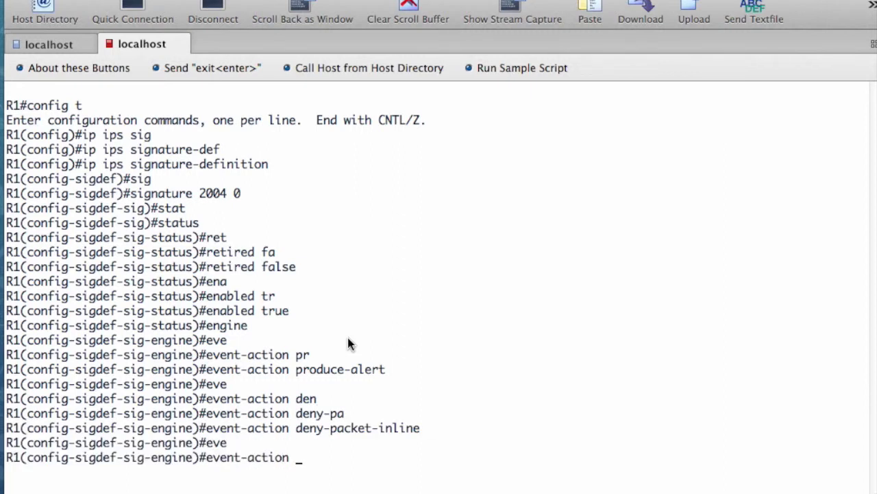
type("res")
key("Tab")
key("Return")
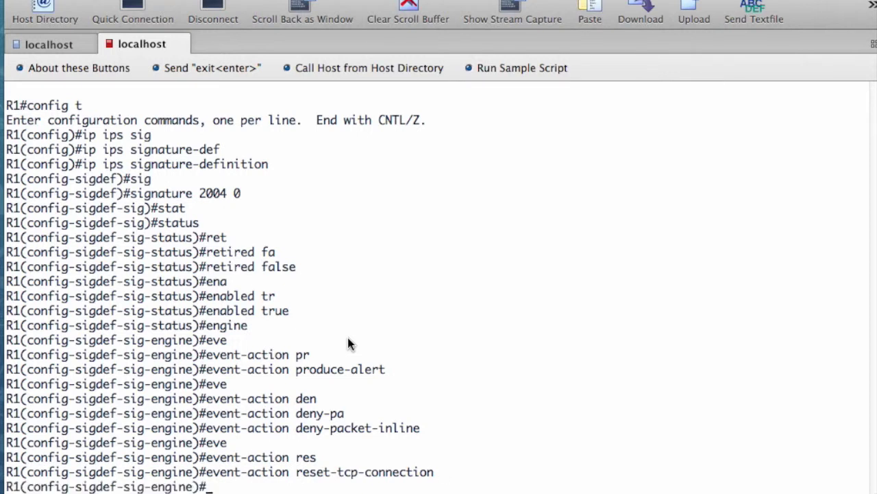
type("exit")
key("Return")
type("exit")
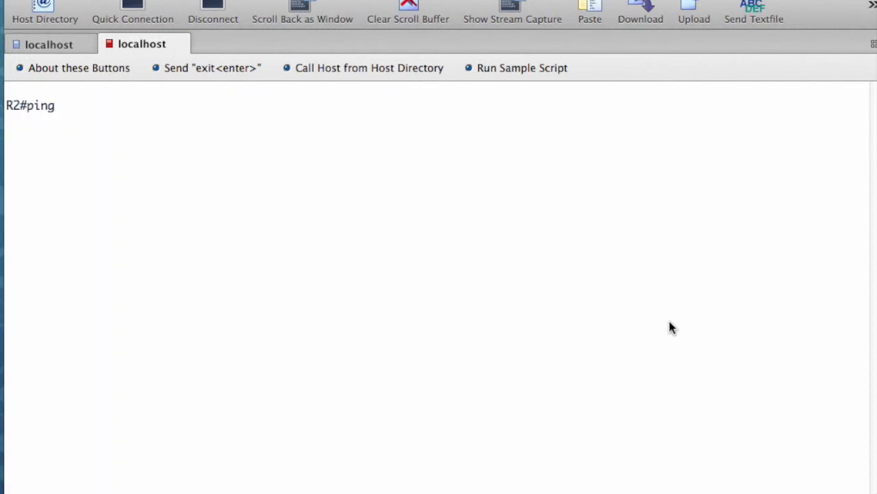
Step: From R2, ping 10.1.1.1 and 192.168.1.3 and confirm both now fail at 0/5
type("10.1.1.1")
key("Return")
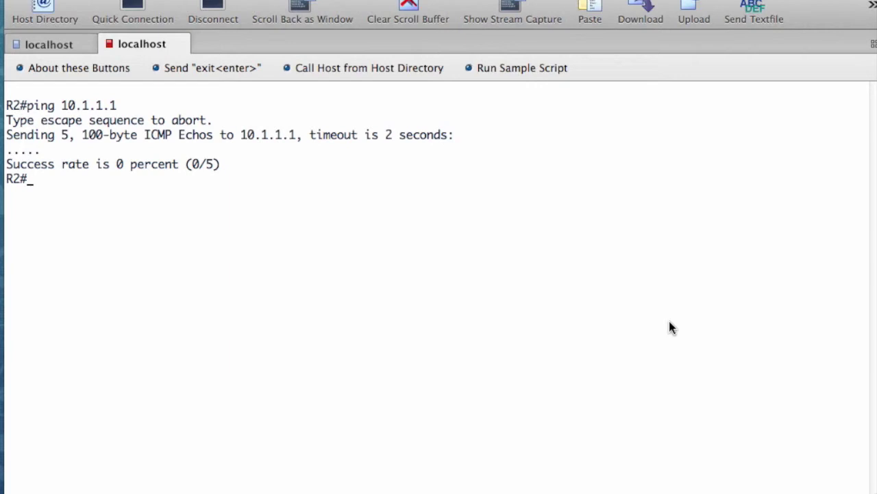
type("ping 192.168")
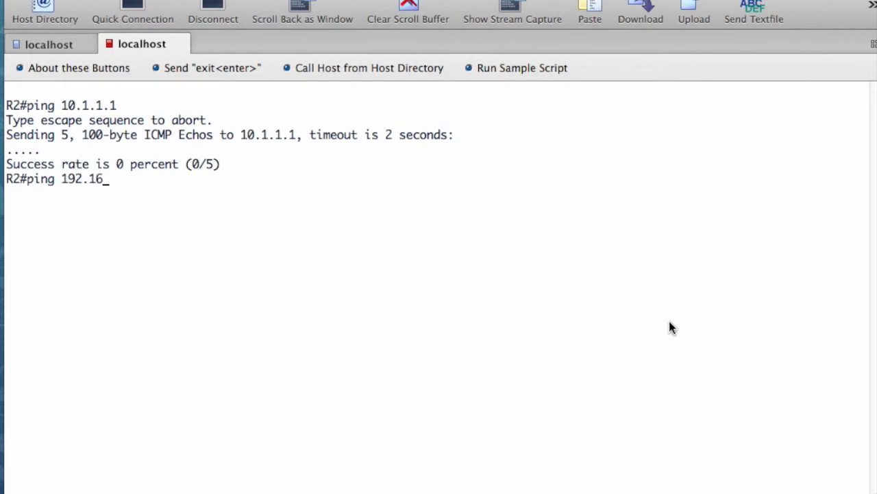
type(".1.3")
key("Return")
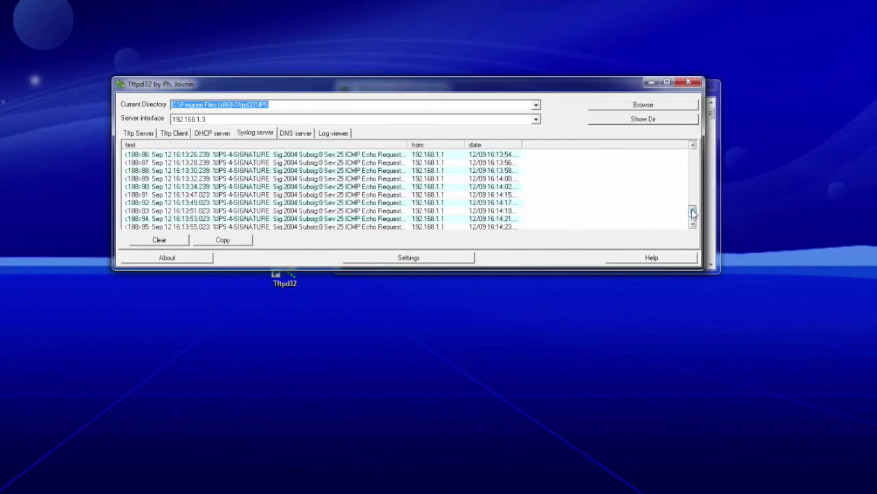
Step: Widen Tftpd32's window and syslog message column to read the full Sig:2004 ICMP Echo Request alerts
left_click_drag(410, 144, 530, 145)
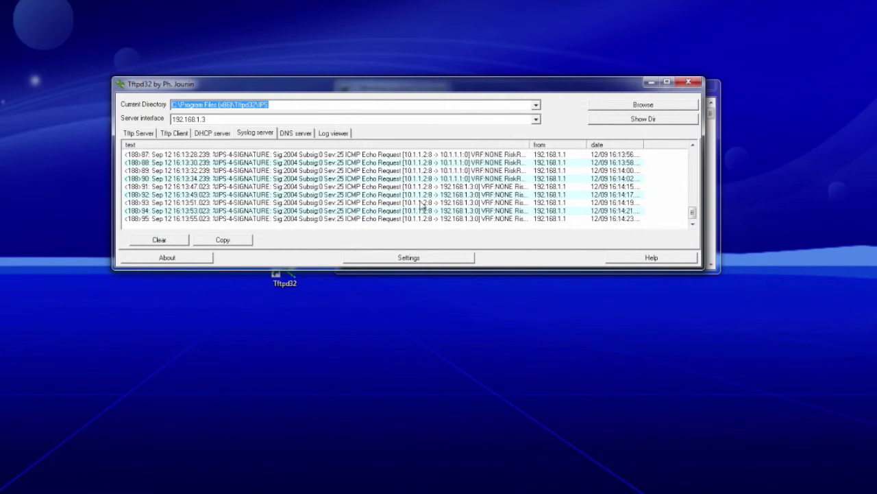
left_click_drag(694, 214, 694, 212)
left_click_drag(148, 84, 79, 92)
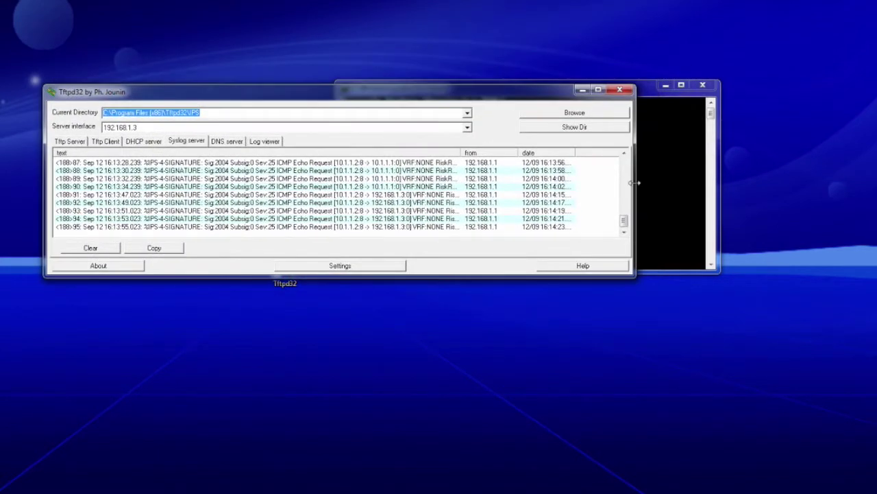
left_click_drag(636, 184, 792, 183)
left_click_drag(463, 149, 521, 149)
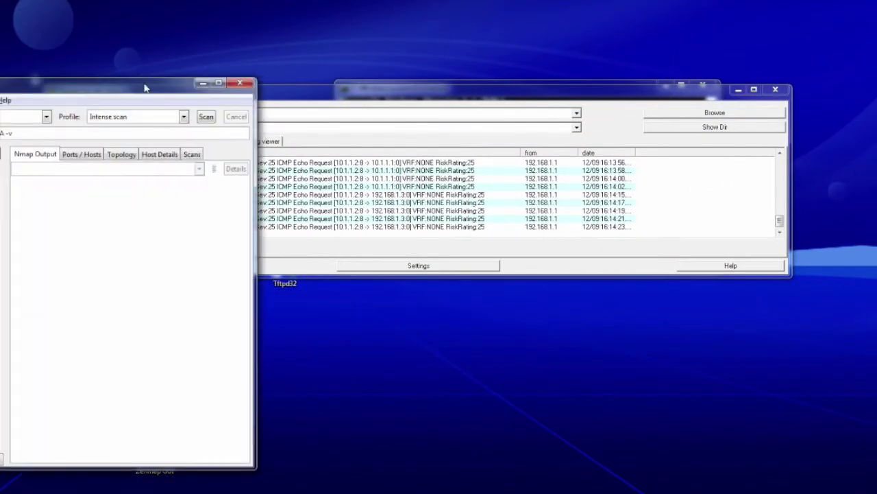
Step: Minimize the syslog viewer and console, then run an Intense scan of target 10.1.1.2
left_click(738, 90)
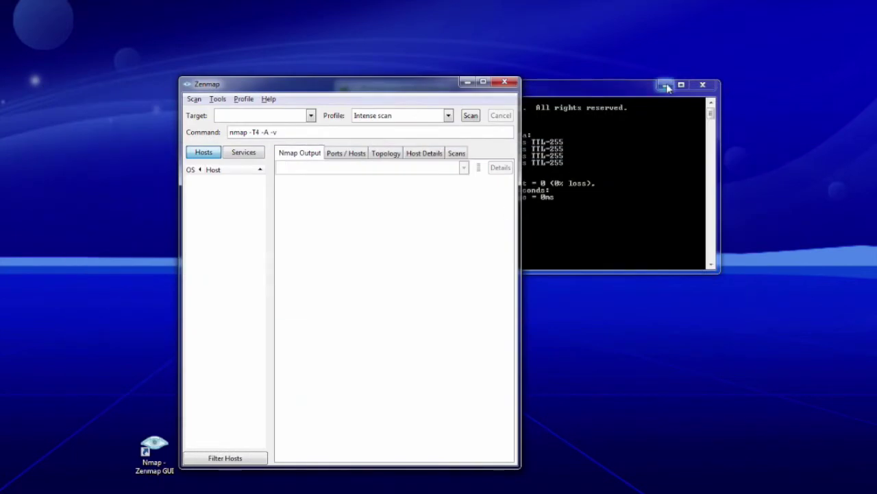
left_click(665, 84)
type("10.")
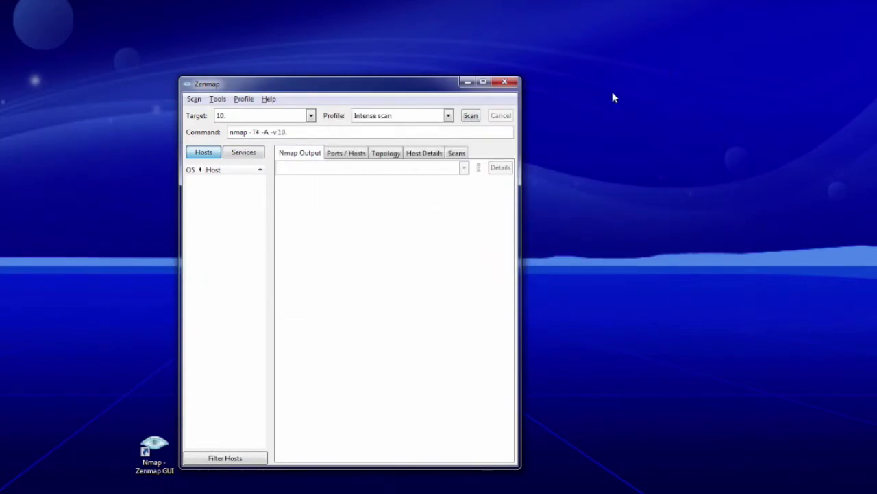
type("1.1.2")
left_click(470, 115)
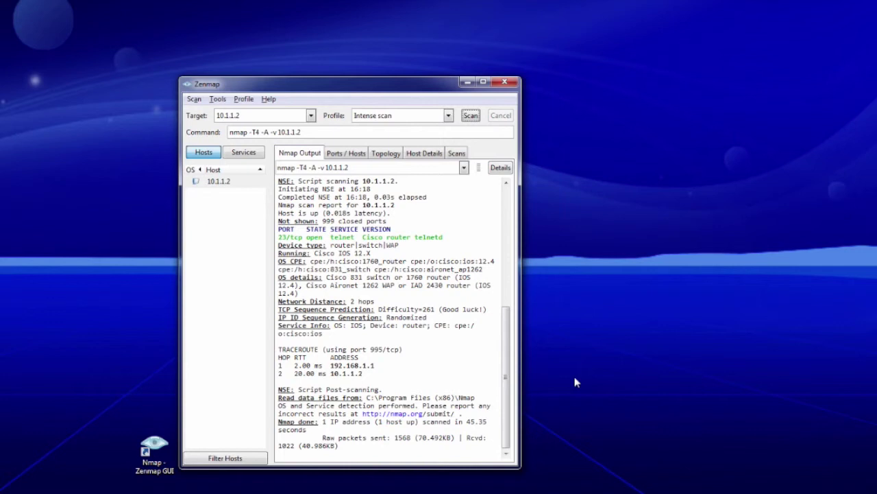
Step: Check the Ports / Hosts table for host 10.1.1.2, showing only 23/tcp telnet open, then return to Nmap Output
left_click(351, 154)
left_click(295, 154)
left_click(345, 154)
left_click(205, 184)
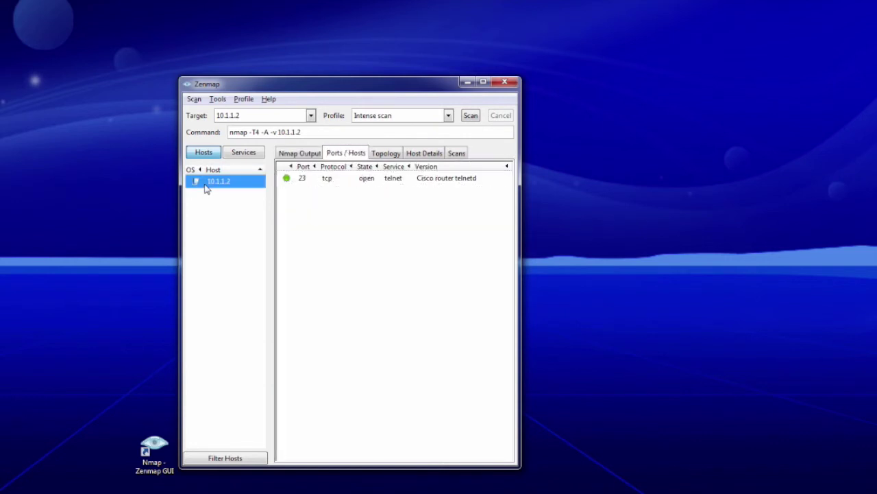
left_click(294, 150)
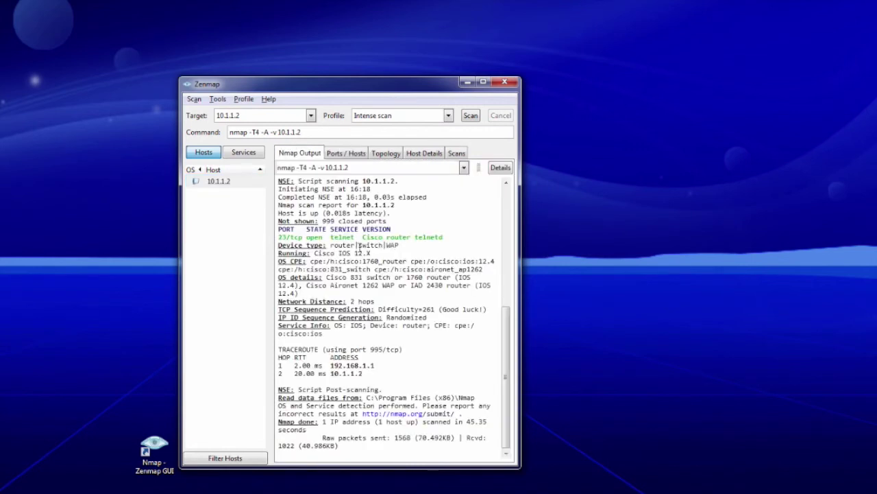